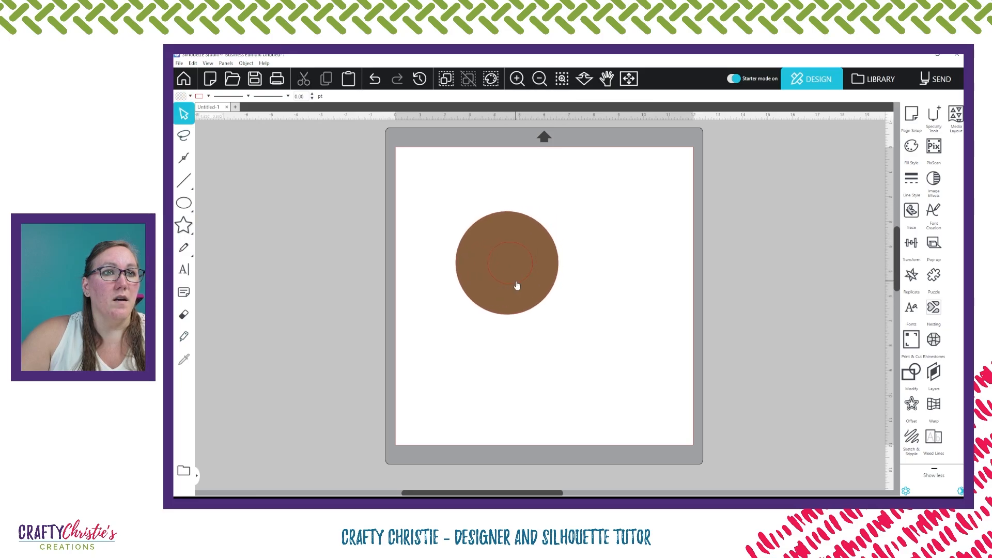
Fill the small circle inside the brown circle with green.
{"action": "left_click", "coordinate": [517, 282]}
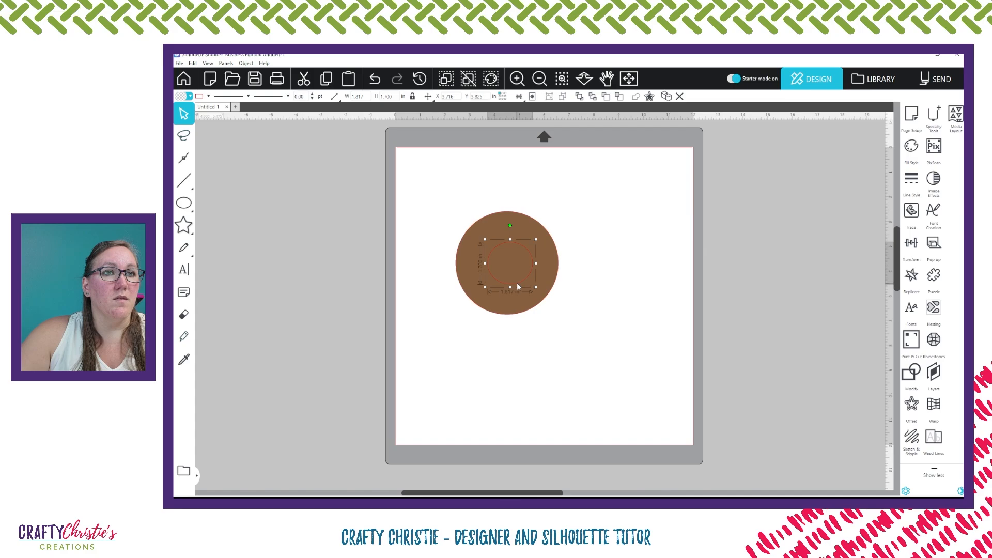
{"action": "left_click", "coordinate": [189, 97]}
{"action": "left_click", "coordinate": [196, 115]}
{"action": "left_click", "coordinate": [635, 242]}
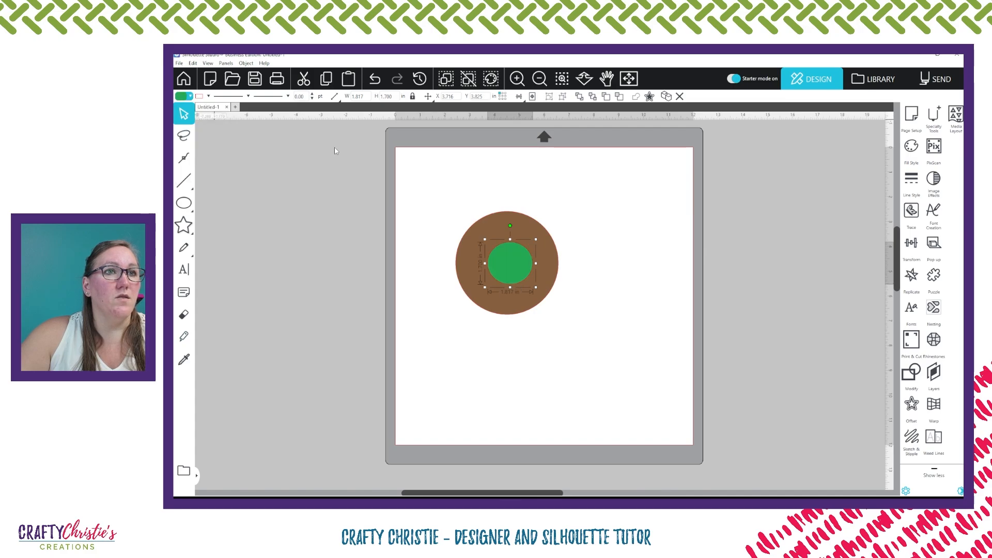
Centre the green circle on the brown circle by aligning both shapes to each other's centre.
{"action": "left_click_drag", "start_coordinate": [501, 272], "coordinate": [495, 267]}
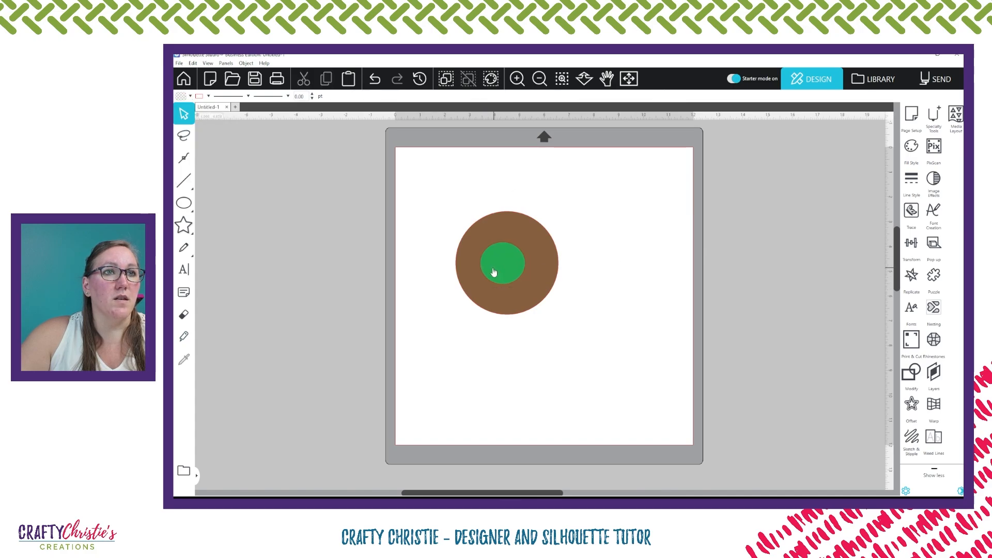
{"action": "left_click_drag", "start_coordinate": [450, 196], "coordinate": [551, 342]}
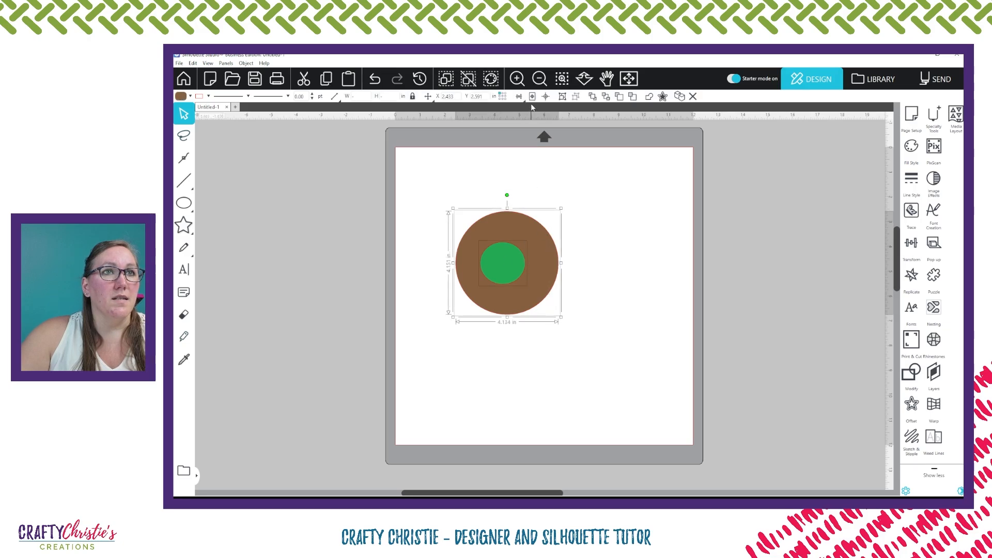
{"action": "left_click", "coordinate": [546, 96]}
{"action": "left_click", "coordinate": [589, 199]}
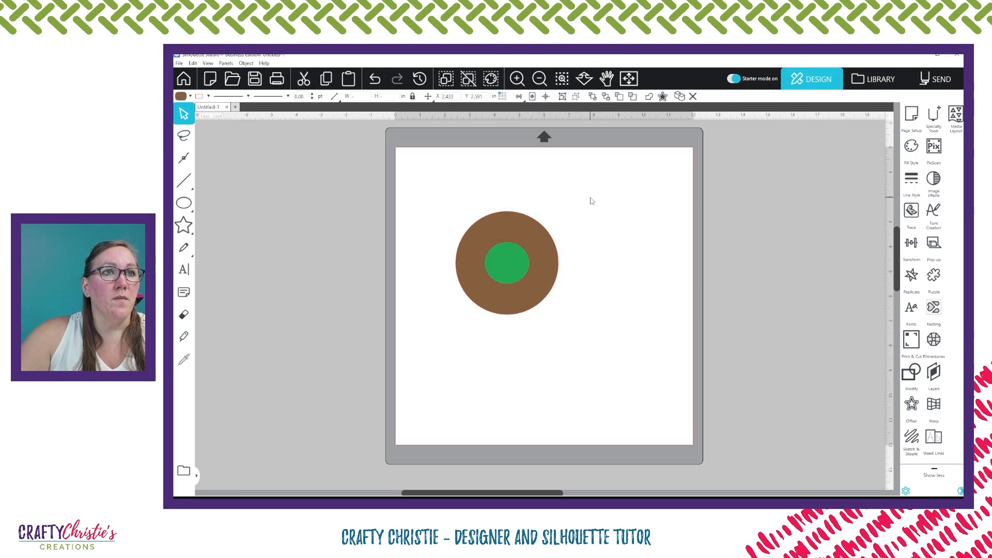
Duplicate the brown and green circle pair and arrange the two pairs side by side on the upper half of the mat.
{"action": "left_click_drag", "start_coordinate": [462, 195], "coordinate": [562, 345]}
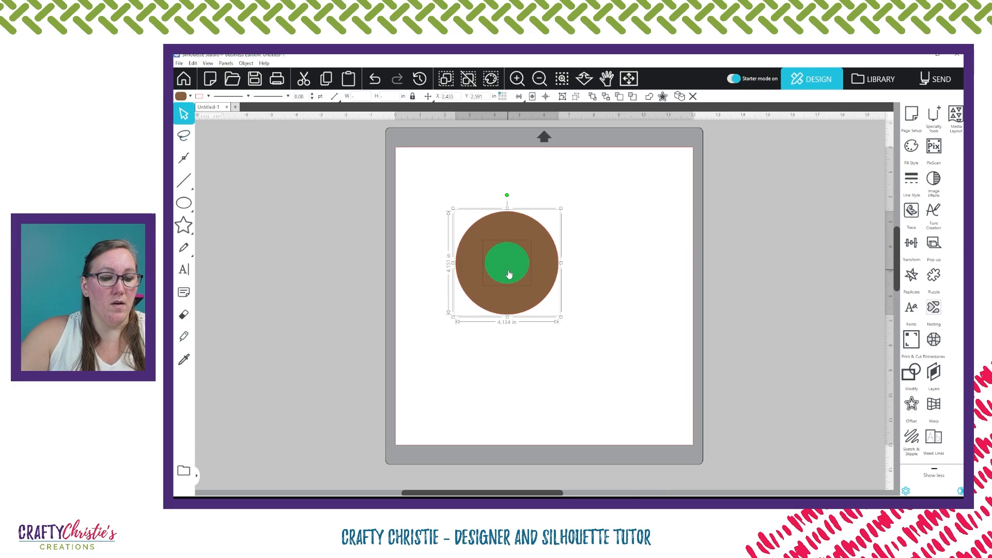
{"action": "left_click_drag", "start_coordinate": [510, 271], "coordinate": [623, 271]}
{"action": "left_click_drag", "start_coordinate": [438, 203], "coordinate": [647, 318]}
{"action": "left_click_drag", "start_coordinate": [624, 276], "coordinate": [588, 273]}
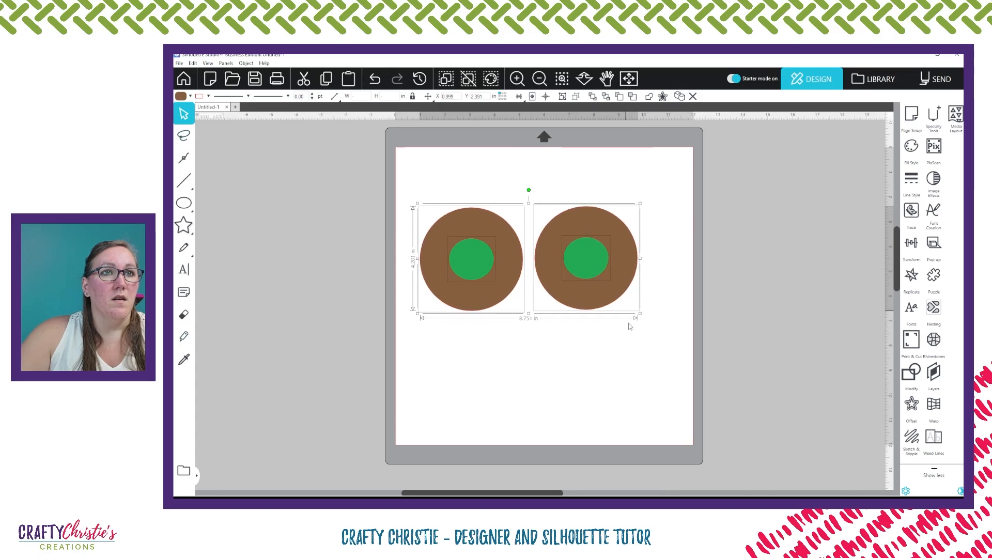
{"action": "left_click", "coordinate": [628, 327]}
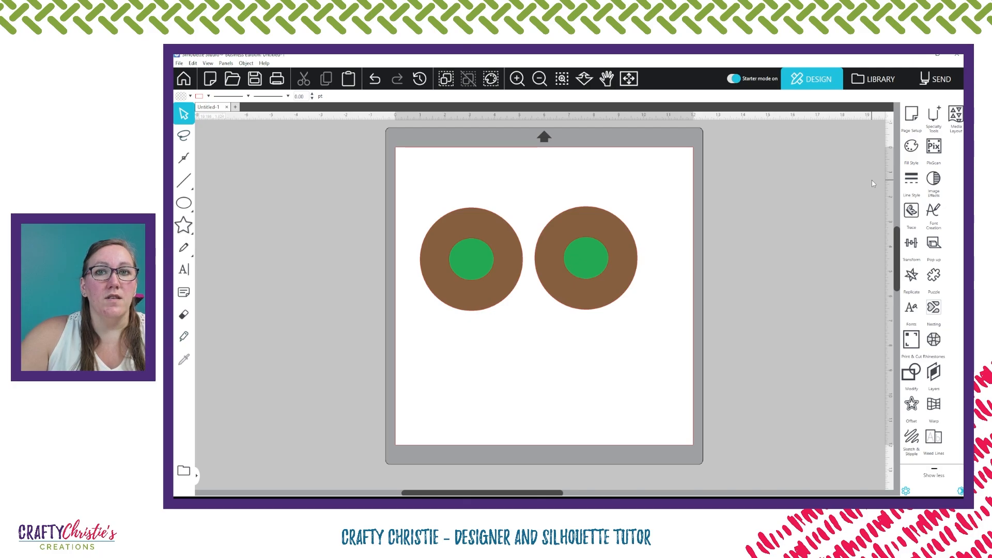
Make a compound path from the left pair of brown and green circles using the Modify options.
{"action": "left_click", "coordinate": [911, 373]}
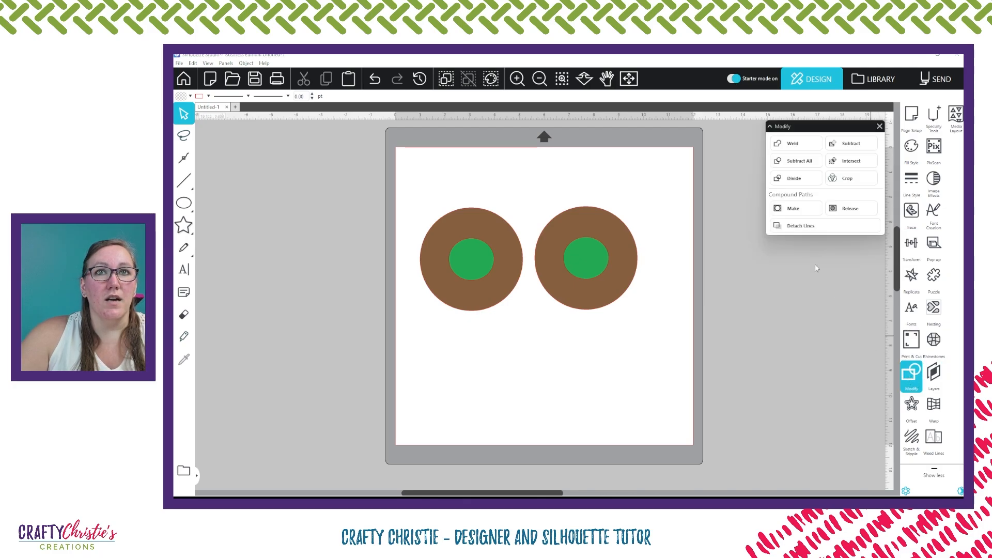
{"action": "left_click_drag", "start_coordinate": [807, 130], "coordinate": [517, 336]}
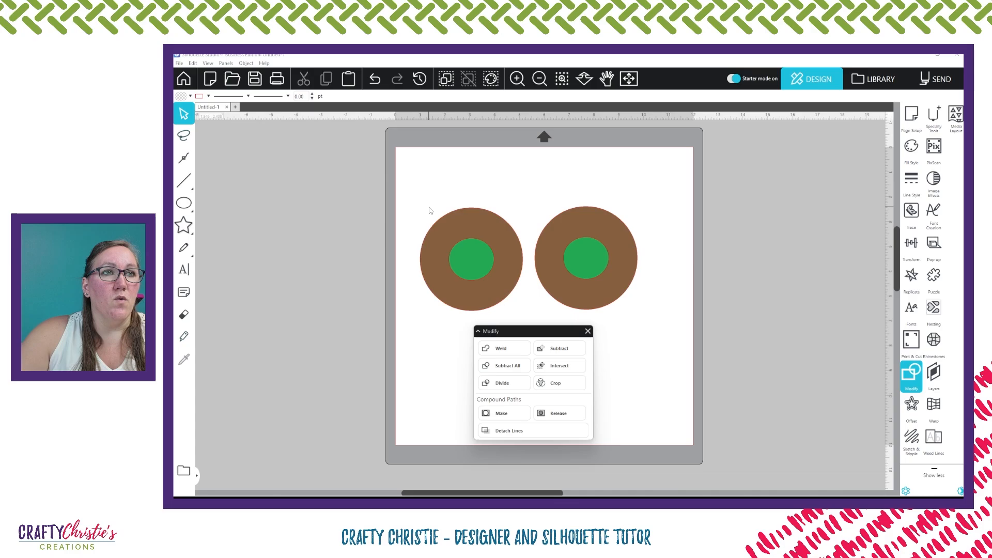
{"action": "left_click", "coordinate": [483, 280]}
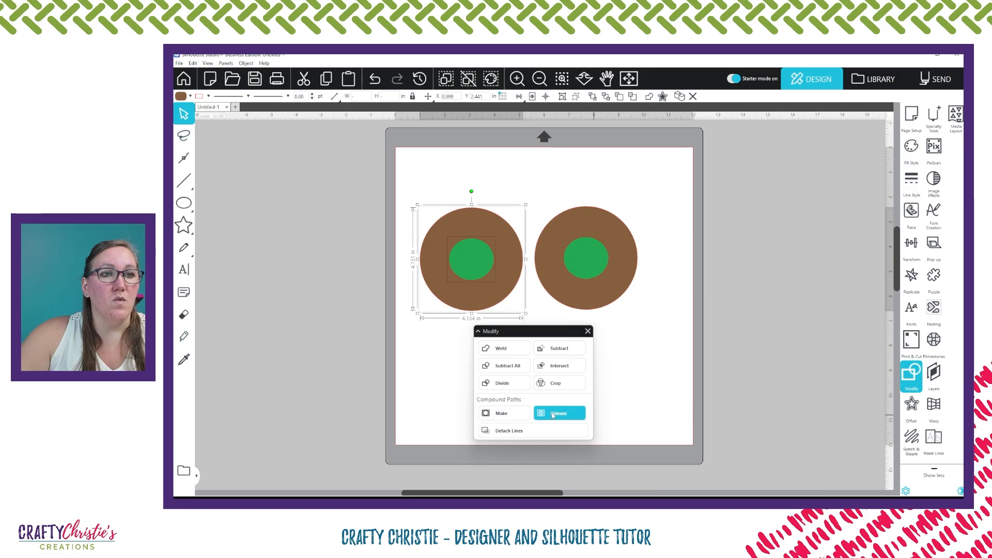
{"action": "left_click", "coordinate": [503, 414]}
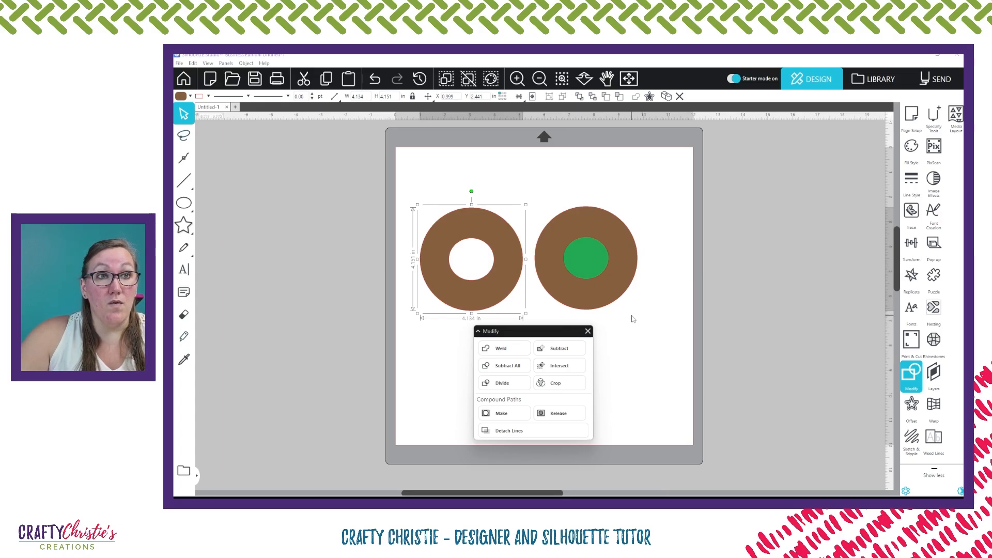
Subtract the green circle from the brown circle in the right pair.
{"action": "left_click", "coordinate": [568, 179]}
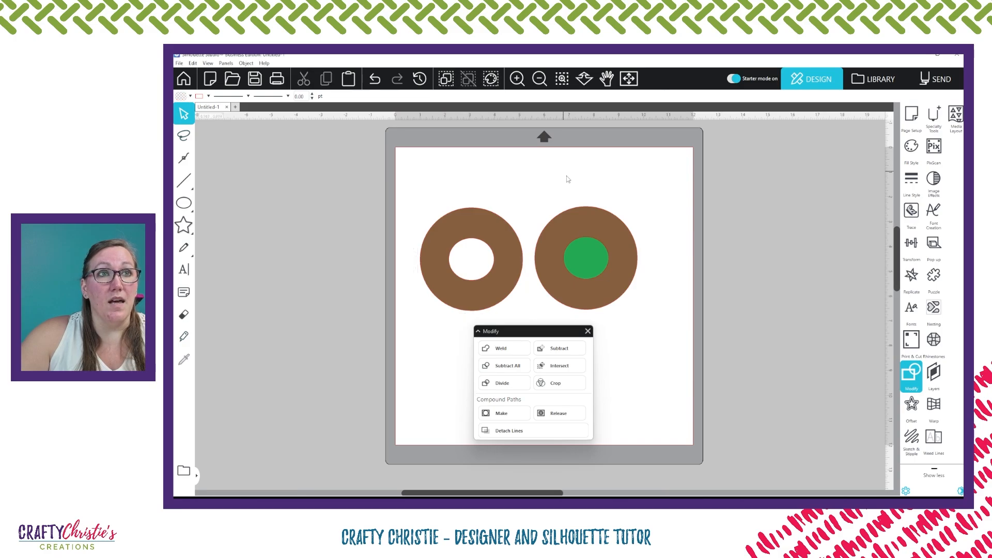
{"action": "left_click", "coordinate": [590, 233]}
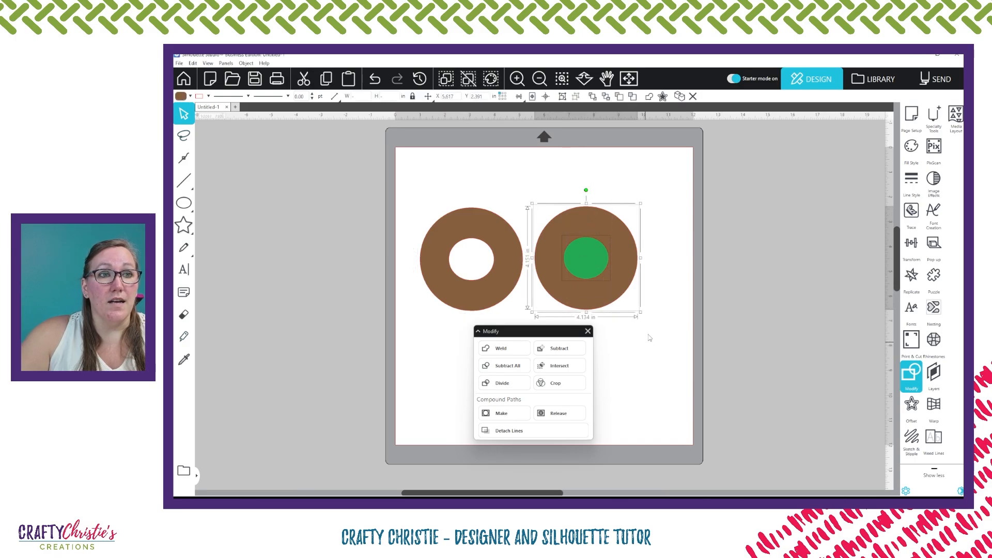
{"action": "left_click", "coordinate": [561, 350]}
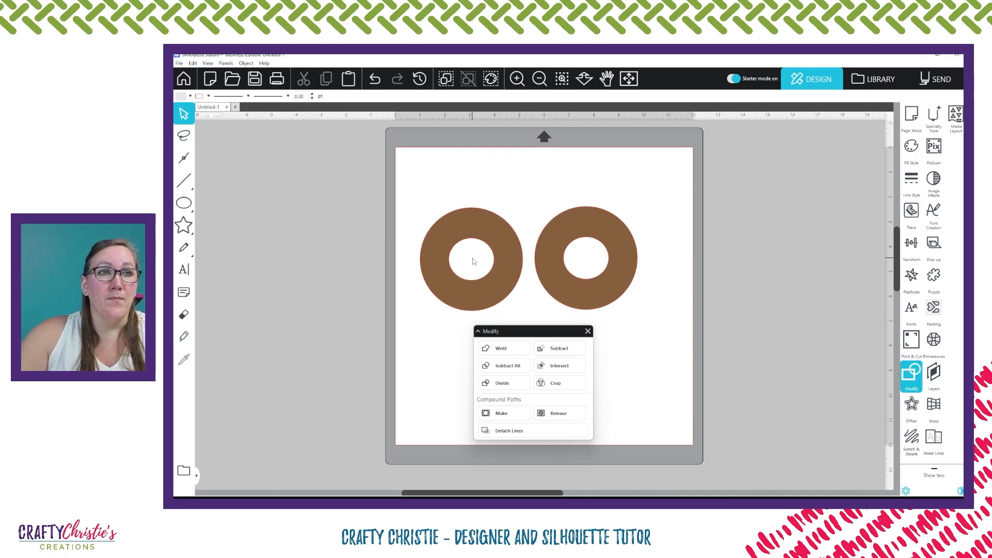
Release the compound path of the left brown ring, and select the right ring for comparison.
{"action": "left_click", "coordinate": [477, 302]}
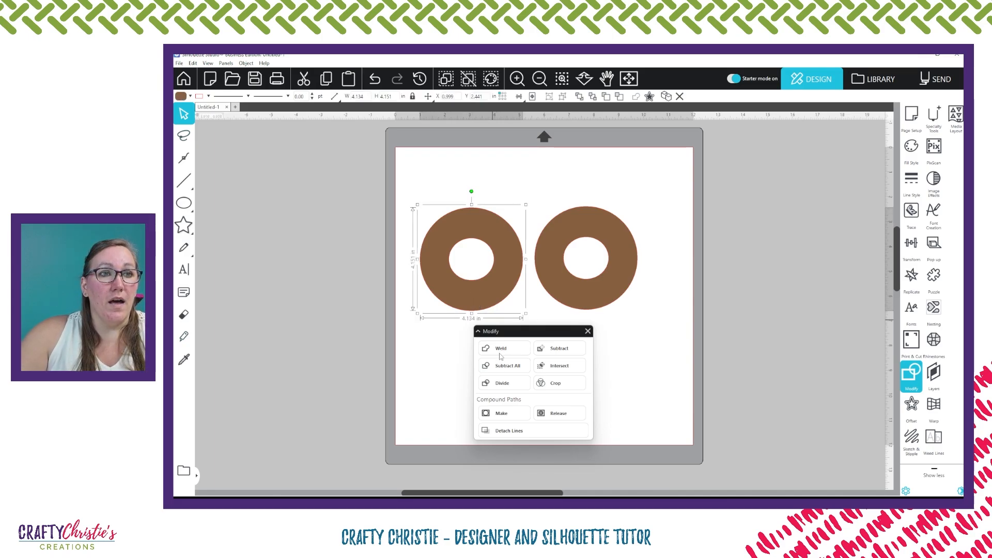
{"action": "left_click", "coordinate": [550, 414]}
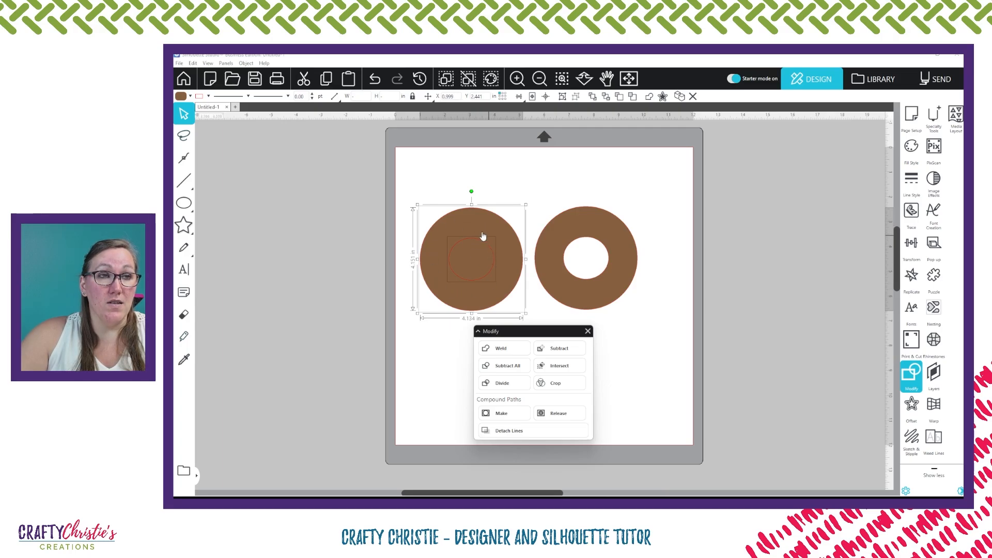
{"action": "left_click", "coordinate": [586, 292]}
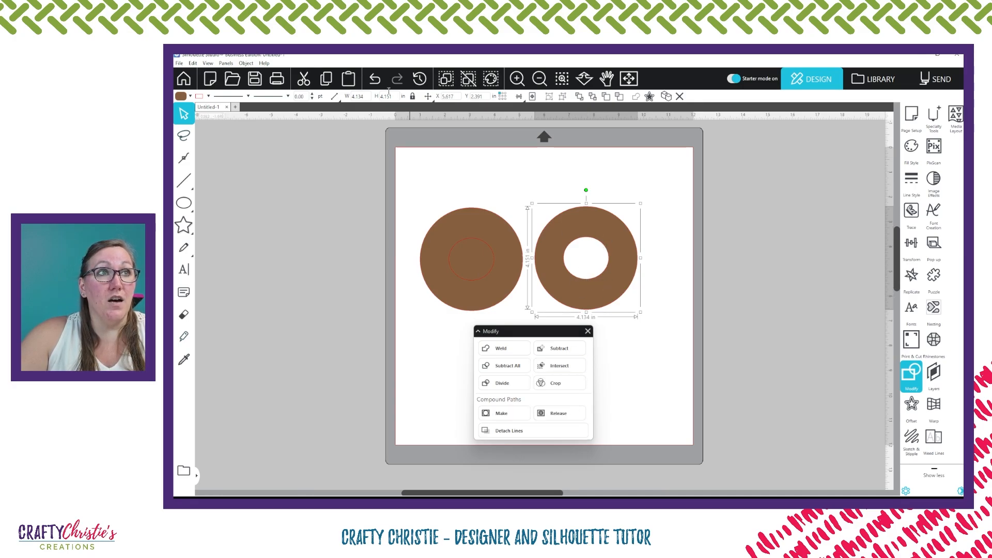
Undo the compound path release and the subtraction on the right pair, and clear the selection.
{"action": "left_click", "coordinate": [375, 80]}
{"action": "left_click", "coordinate": [376, 80]}
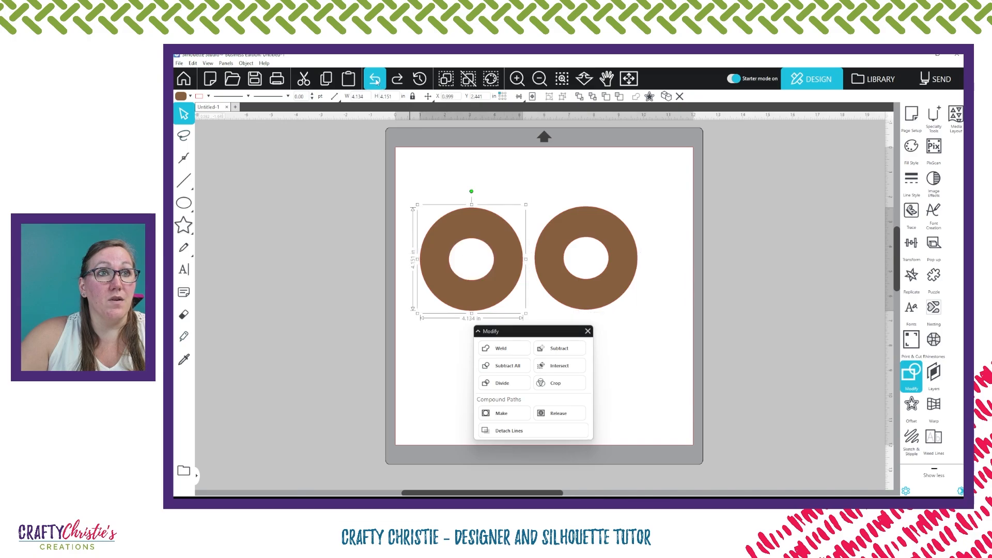
{"action": "left_click", "coordinate": [377, 81]}
{"action": "left_click", "coordinate": [376, 80]}
{"action": "left_click", "coordinate": [377, 81]}
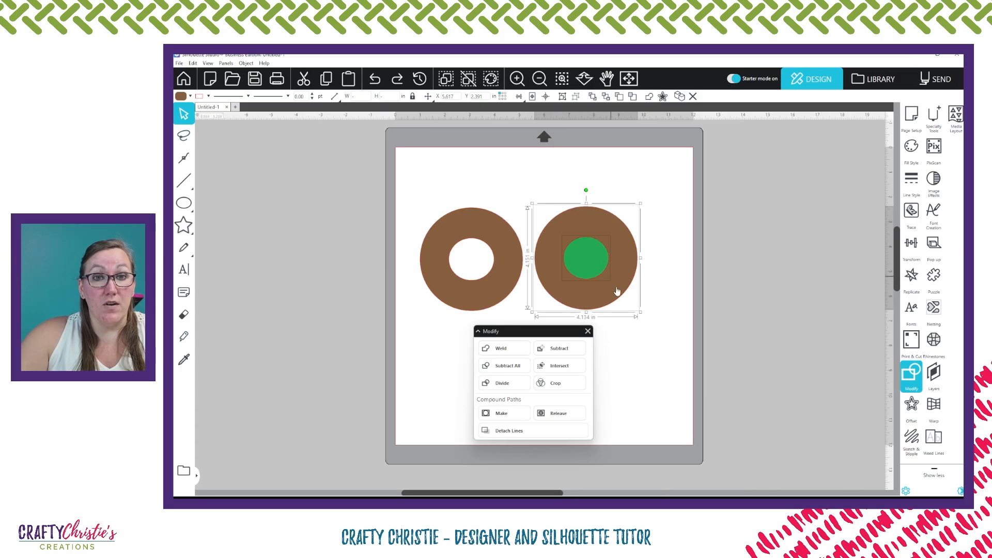
{"action": "left_click", "coordinate": [626, 355]}
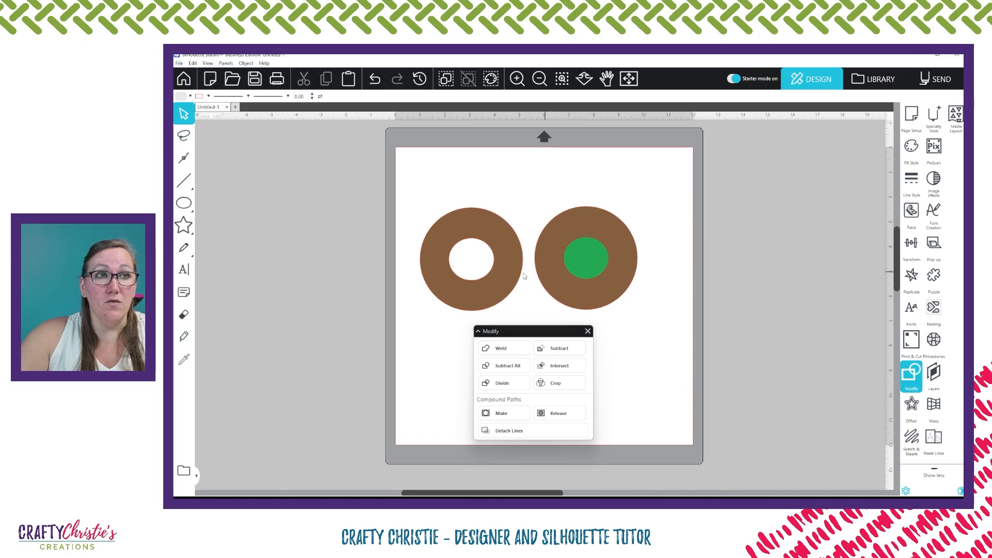
Release the left ring's compound path and make its two circles a compound path again.
{"action": "left_click", "coordinate": [486, 287]}
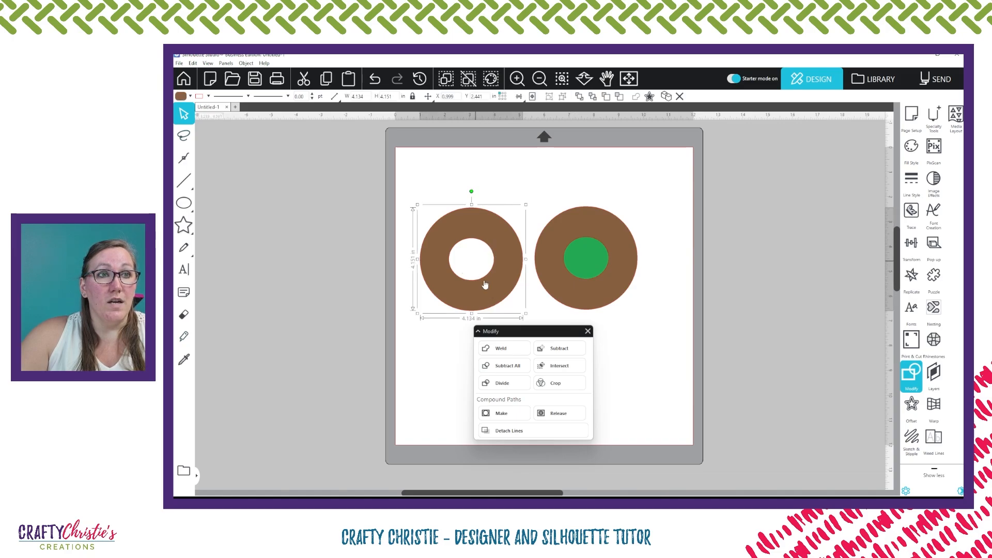
{"action": "left_click", "coordinate": [557, 413]}
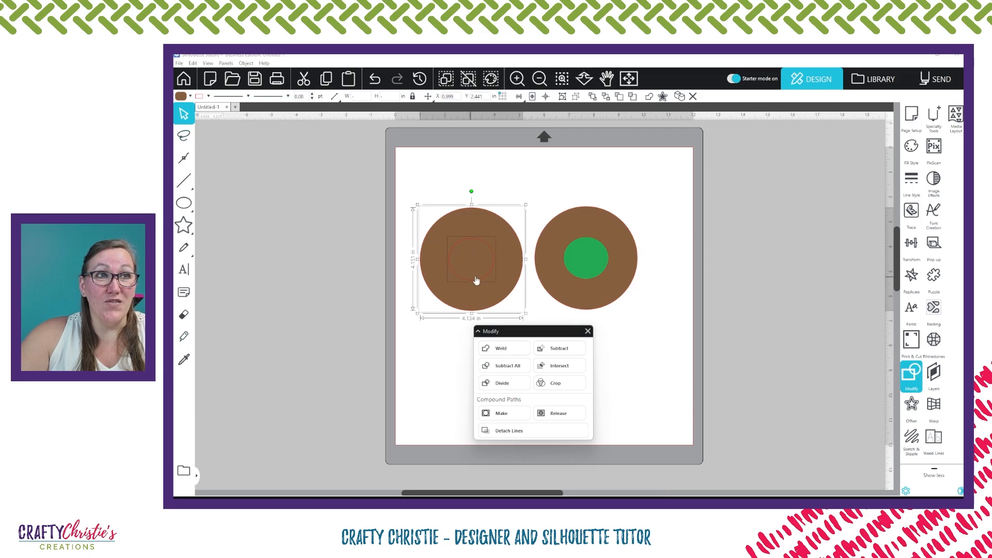
{"action": "left_click", "coordinate": [523, 417]}
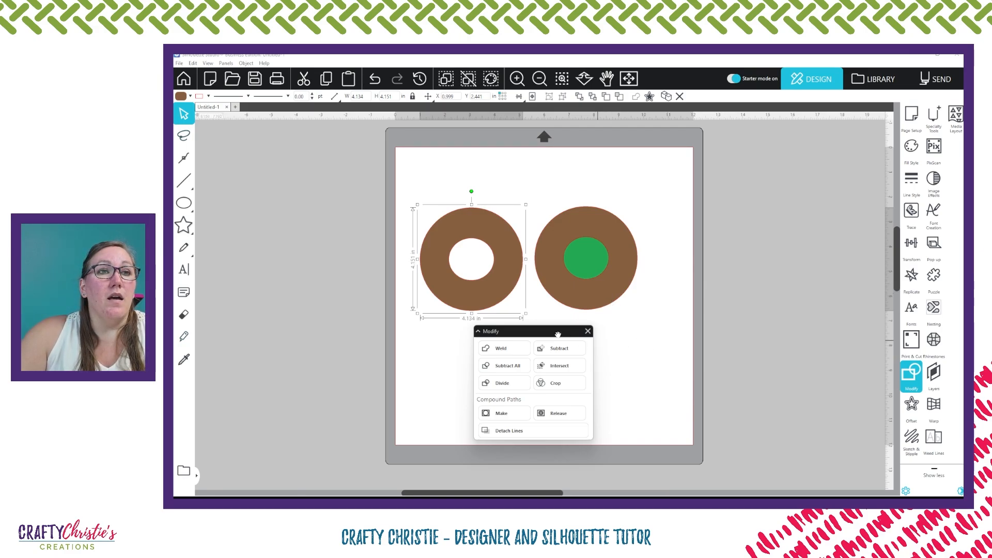
Place the Modify options beside the mat and repeatedly release and remake the left ring's compound path, ending with it made.
{"action": "left_click_drag", "start_coordinate": [558, 335], "coordinate": [791, 141]}
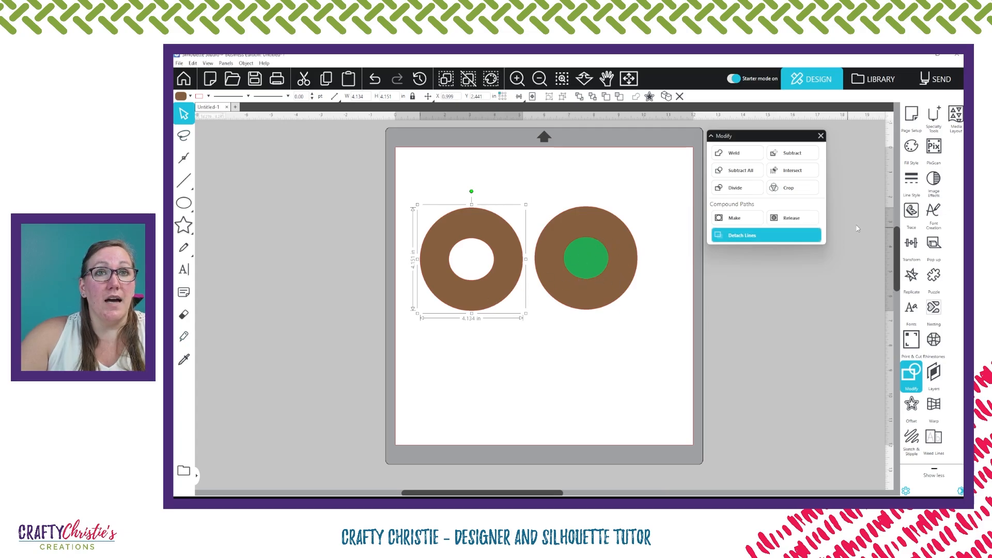
{"action": "left_click", "coordinate": [788, 218]}
{"action": "left_click", "coordinate": [738, 218]}
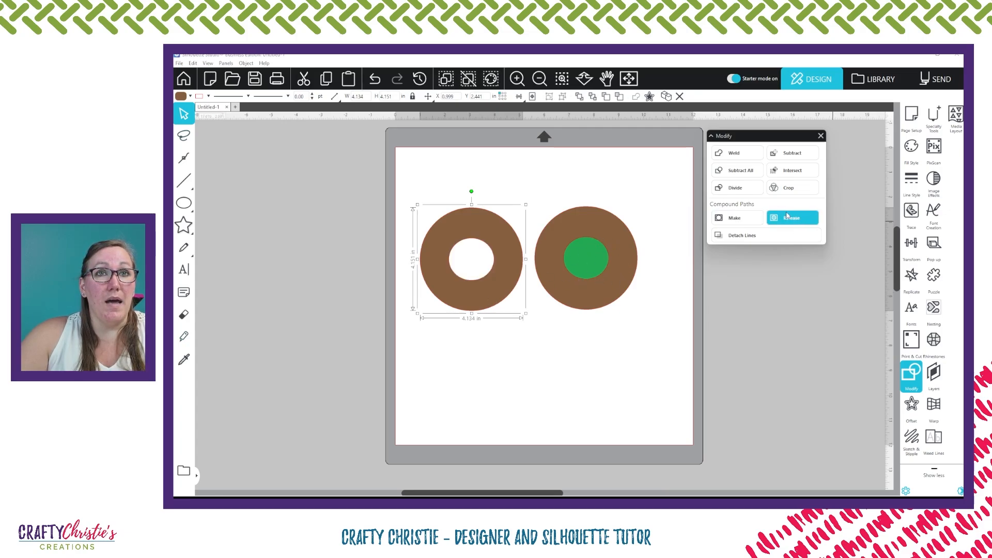
{"action": "left_click", "coordinate": [789, 218]}
{"action": "left_click", "coordinate": [736, 218]}
{"action": "left_click", "coordinate": [789, 218]}
{"action": "left_click", "coordinate": [735, 223]}
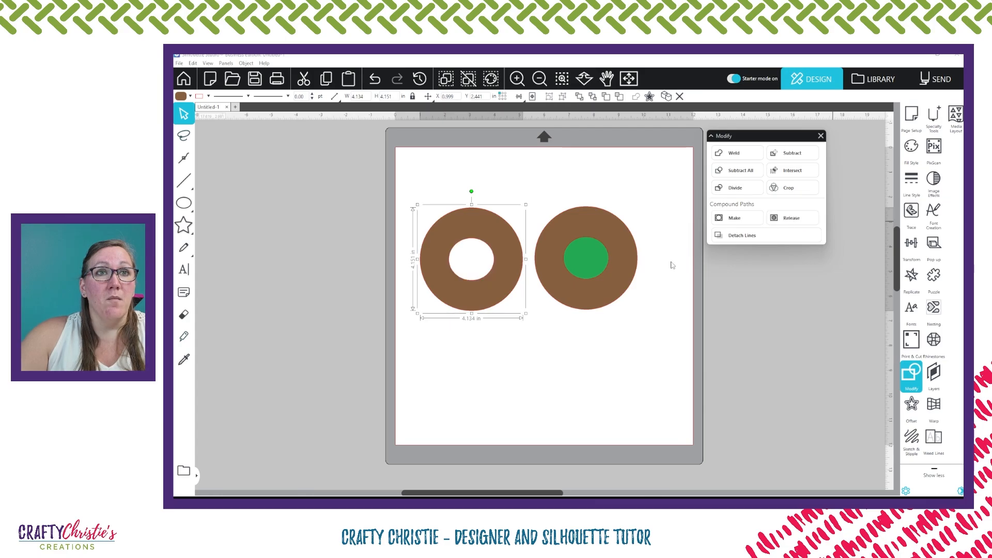
Add the text "Hello" on the mat below the two circle designs.
{"action": "left_click_drag", "start_coordinate": [564, 212], "coordinate": [636, 323]}
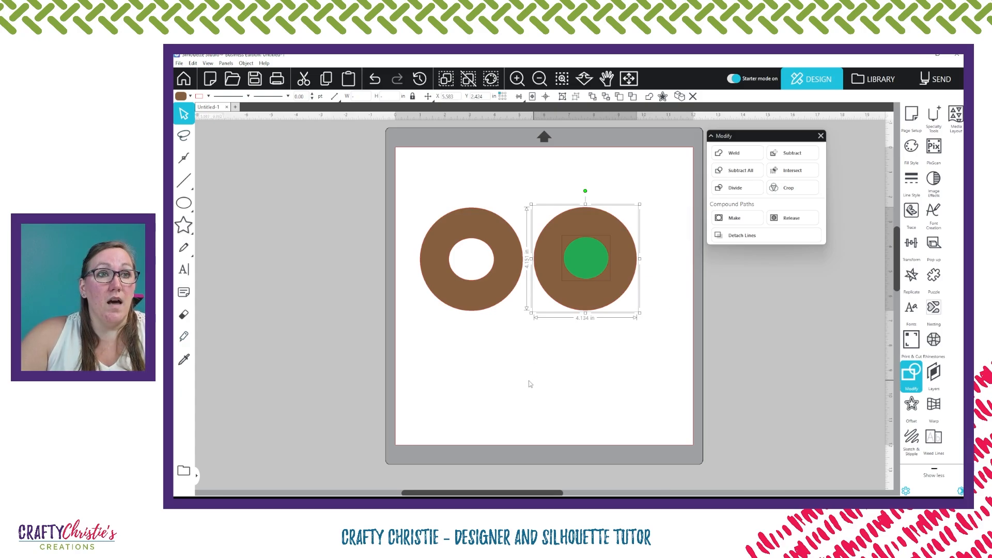
{"action": "left_click", "coordinate": [184, 270]}
{"action": "left_click", "coordinate": [496, 378]}
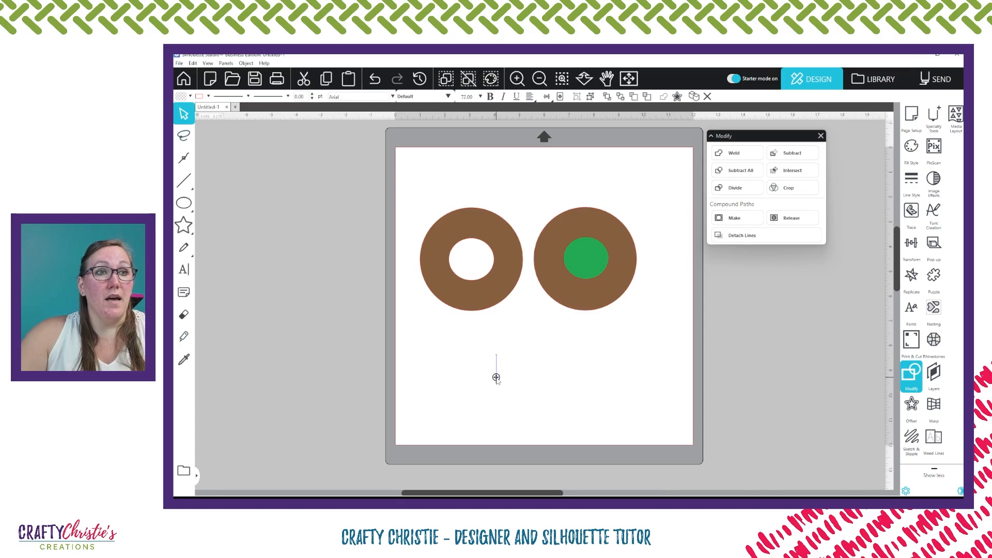
{"action": "type", "text": "Hell"}
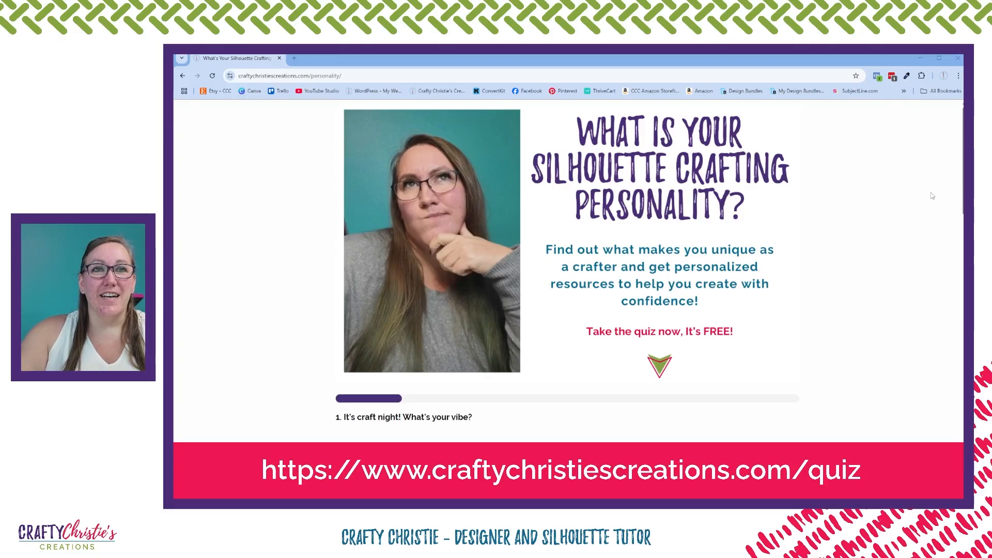
Switch to the browser and look through the Silhouette crafting personality quiz's first question and its answers.
{"action": "scroll", "coordinate": [897, 204], "scroll_direction": "down", "scroll_amount": 3}
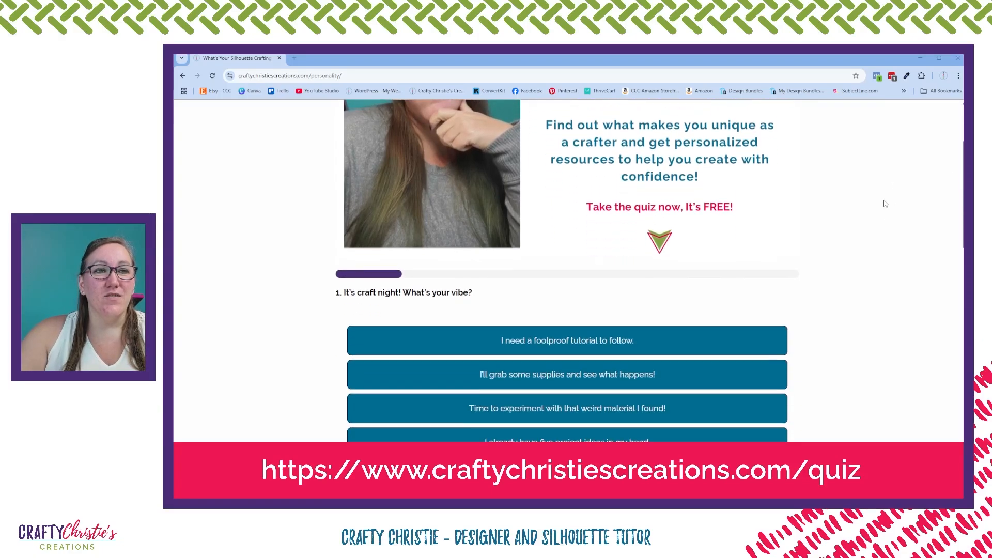
{"action": "scroll", "coordinate": [886, 204], "scroll_direction": "down", "scroll_amount": 1}
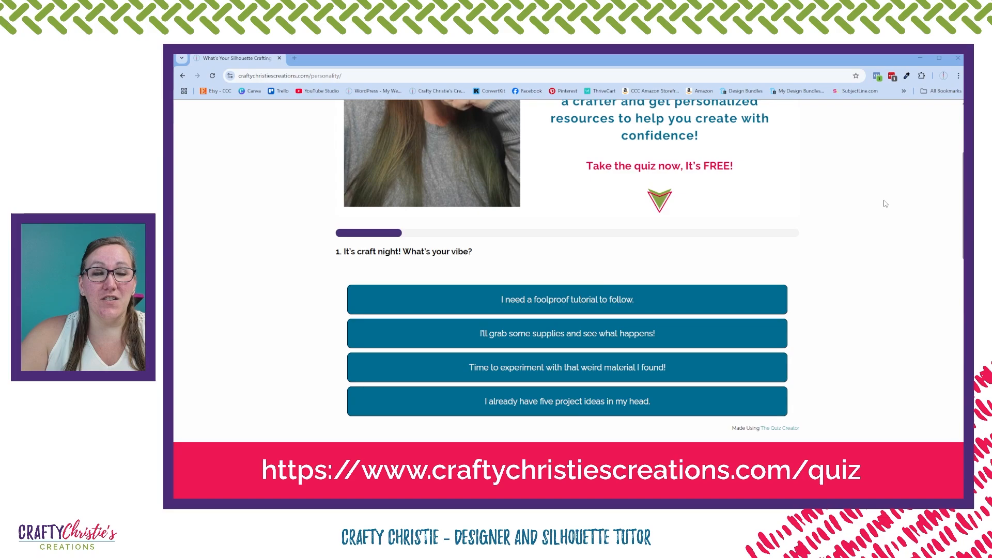
{"action": "left_click", "coordinate": [567, 401]}
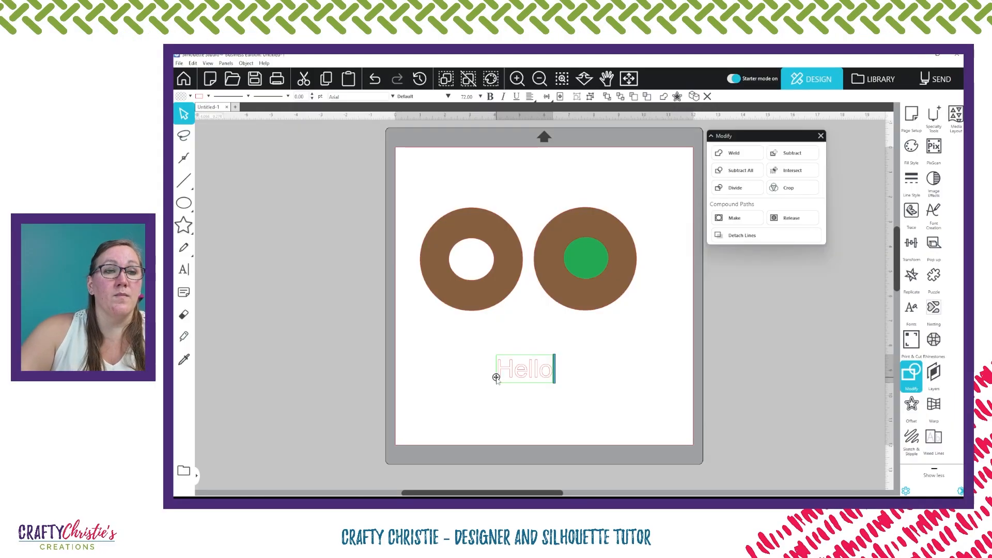
Fill the Hello text with purple and enlarge it to about 5.9 in wide.
{"action": "left_click", "coordinate": [538, 413]}
{"action": "left_click", "coordinate": [544, 370]}
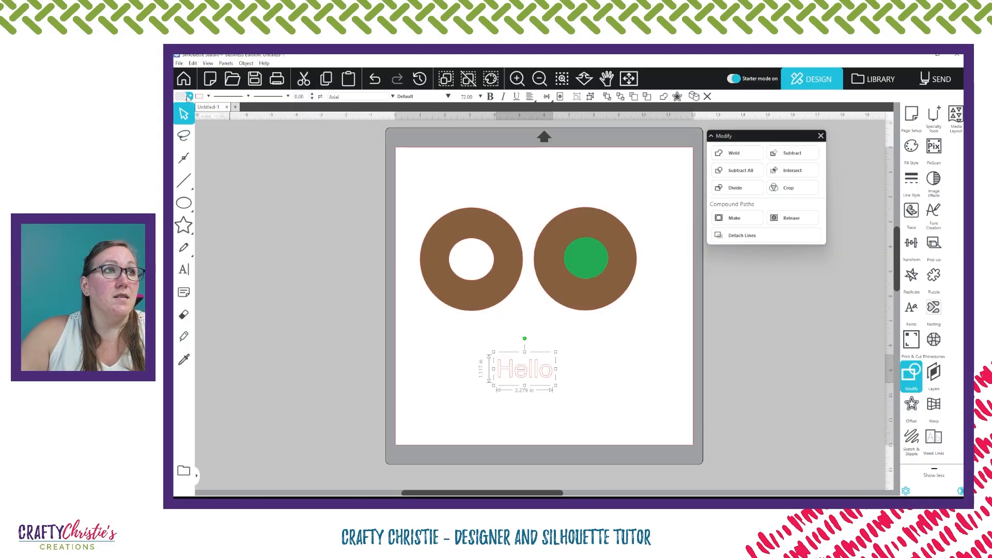
{"action": "left_click", "coordinate": [190, 96]}
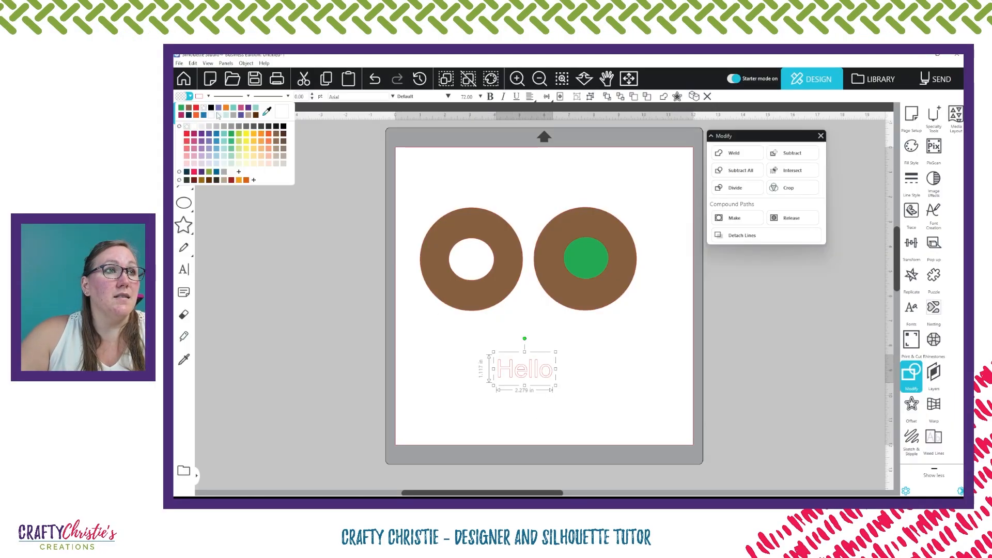
{"action": "left_click", "coordinate": [201, 141]}
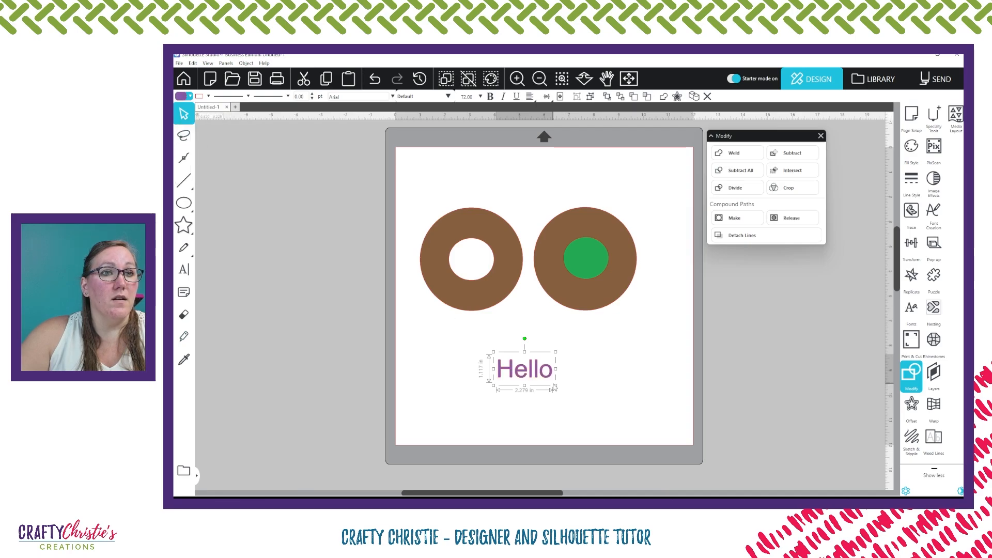
{"action": "left_click_drag", "start_coordinate": [557, 390], "coordinate": [619, 402]}
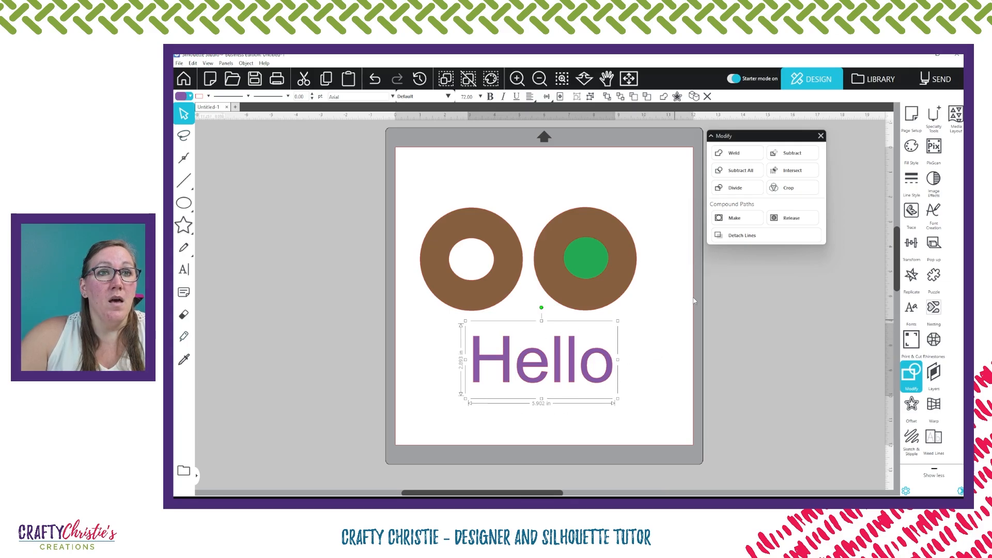
Duplicate the Hello text, set the two copies side by side below the circles, and make the right copy a compound path.
{"action": "left_click", "coordinate": [746, 218]}
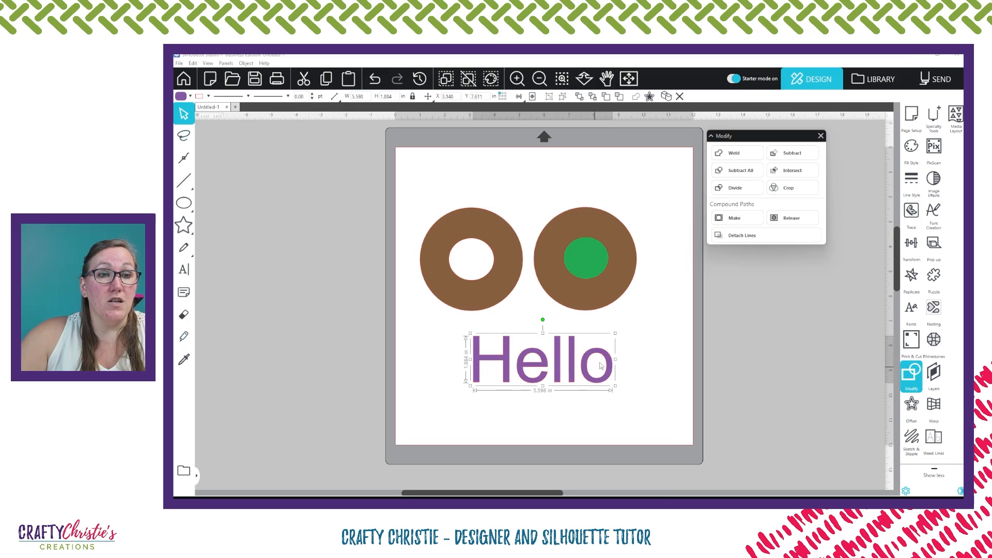
{"action": "double_click", "coordinate": [558, 367]}
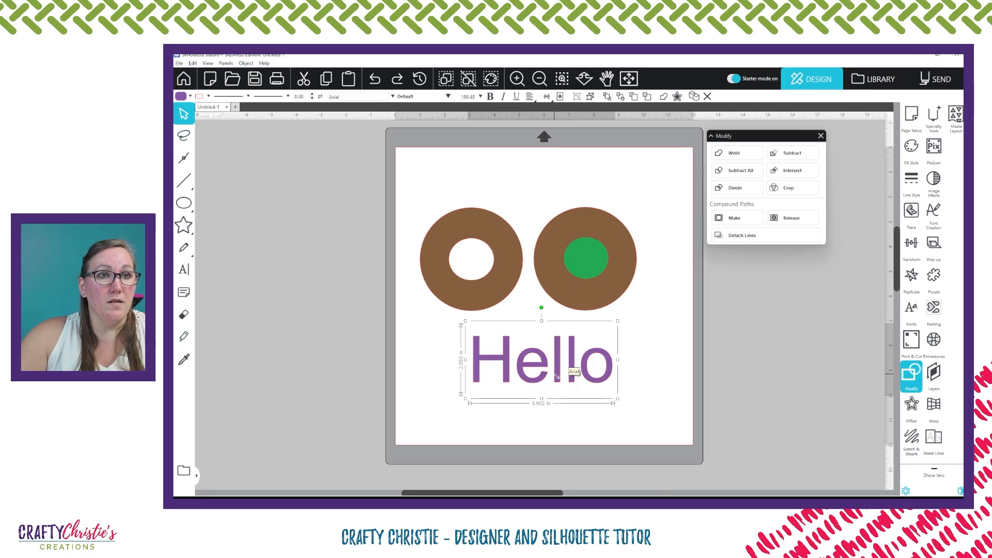
{"action": "left_click_drag", "start_coordinate": [557, 377], "coordinate": [412, 373]}
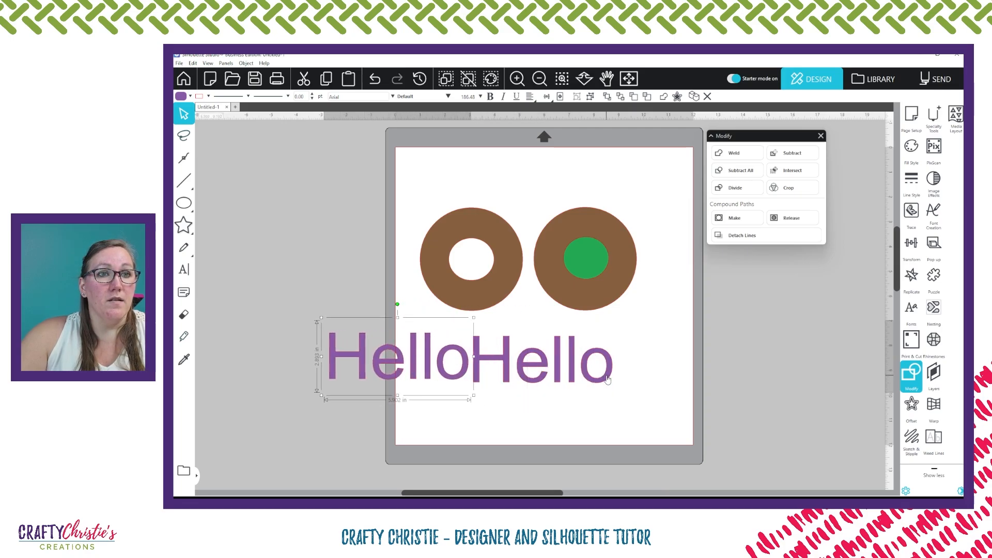
{"action": "left_click_drag", "start_coordinate": [603, 373], "coordinate": [681, 375]}
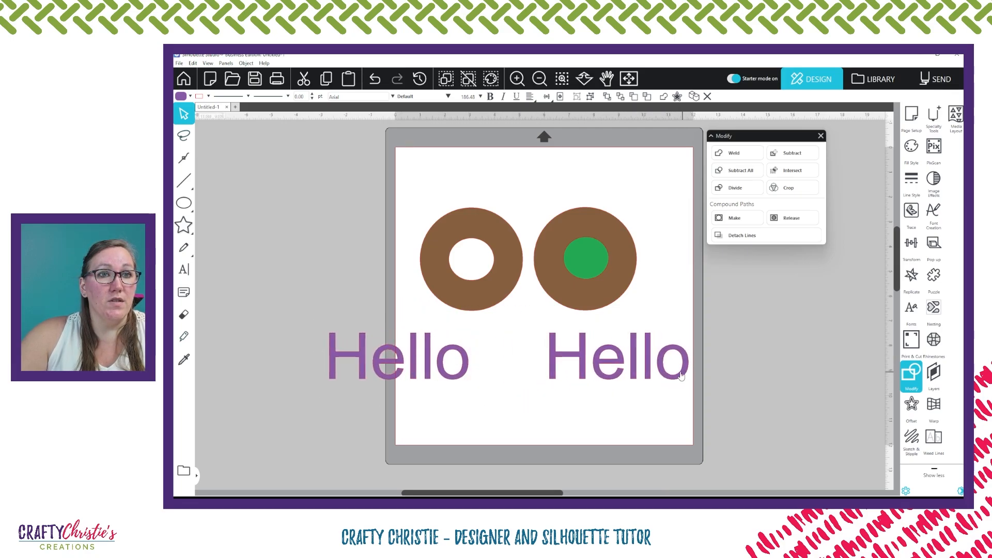
{"action": "left_click", "coordinate": [451, 372]}
{"action": "left_click_drag", "start_coordinate": [469, 375], "coordinate": [542, 378]}
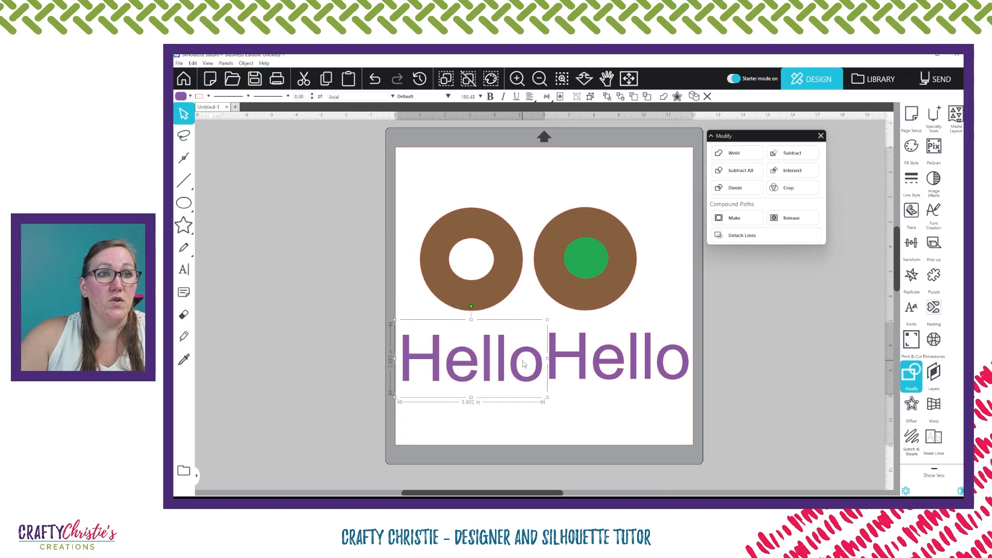
{"action": "left_click", "coordinate": [616, 376]}
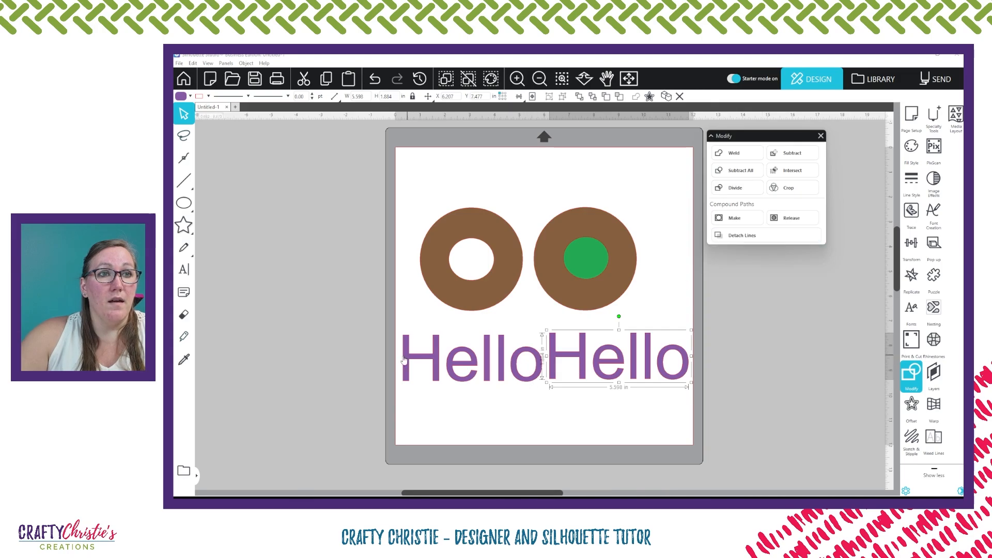
Release the compound path of the right Hello.
{"action": "left_click_drag", "start_coordinate": [376, 341], "coordinate": [683, 405]}
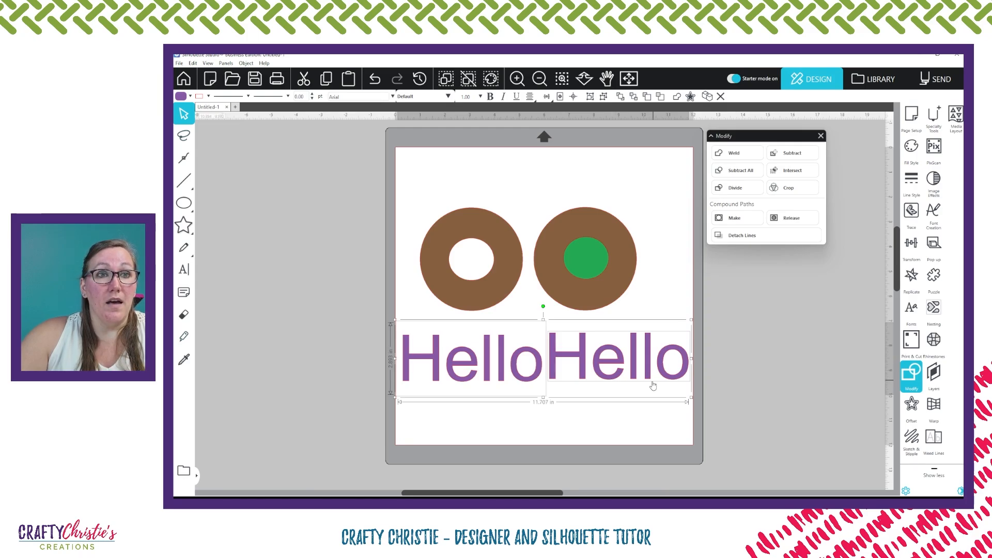
{"action": "left_click", "coordinate": [791, 218]}
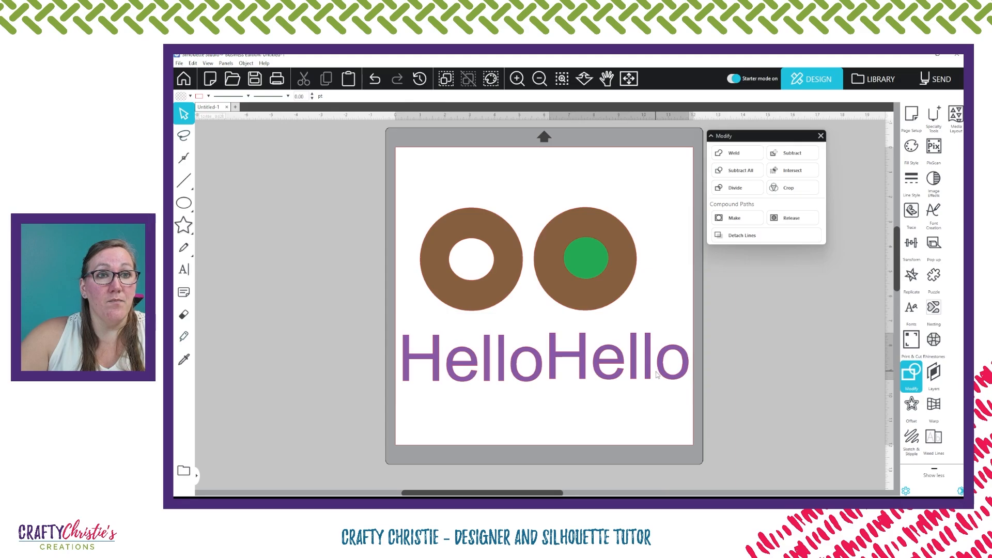
{"action": "left_click", "coordinate": [783, 218]}
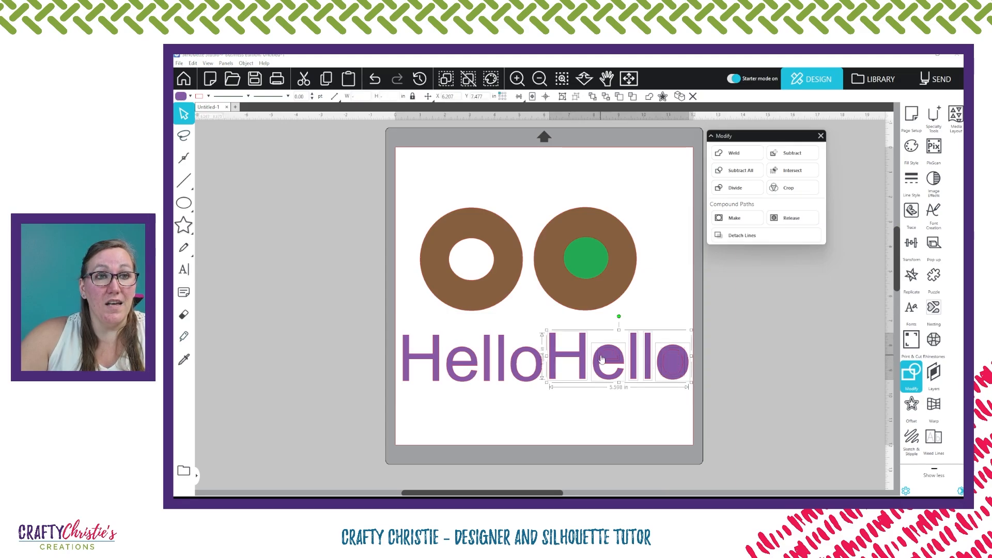
{"action": "left_click", "coordinate": [734, 369]}
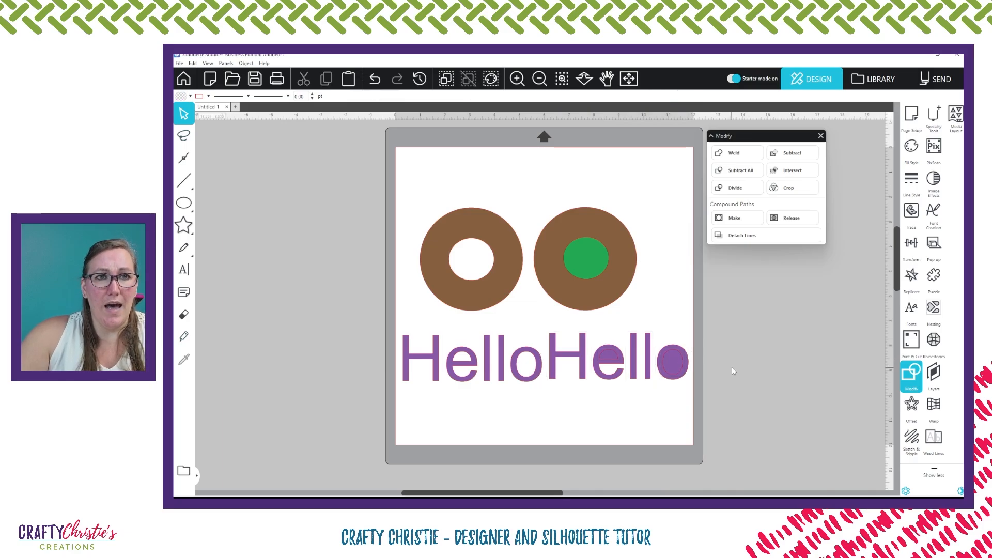
Pull the inner shape of the right Hello's "o" off the mat and undo the move.
{"action": "left_click_drag", "start_coordinate": [672, 365], "coordinate": [795, 359]}
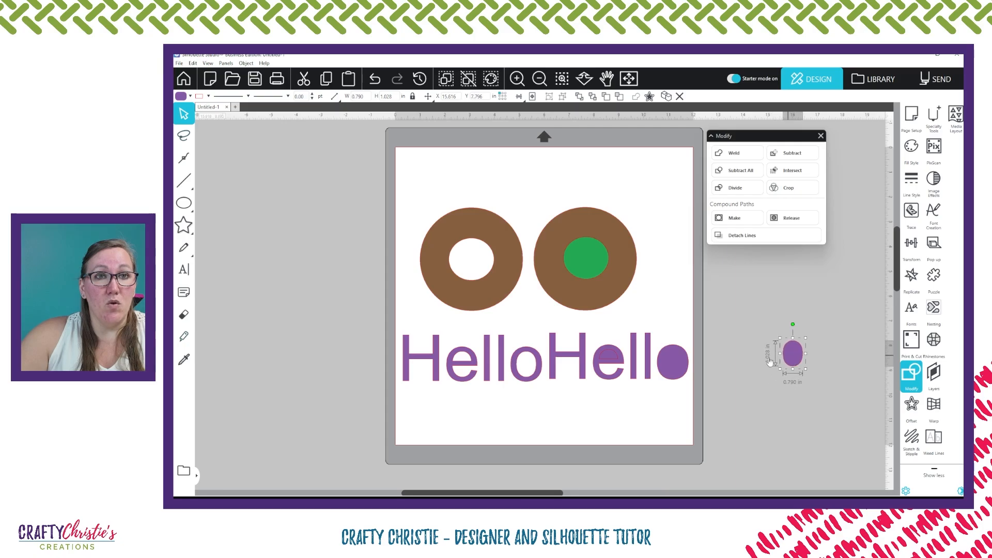
{"action": "key", "text": "ctrl+z"}
{"action": "left_click", "coordinate": [705, 373]}
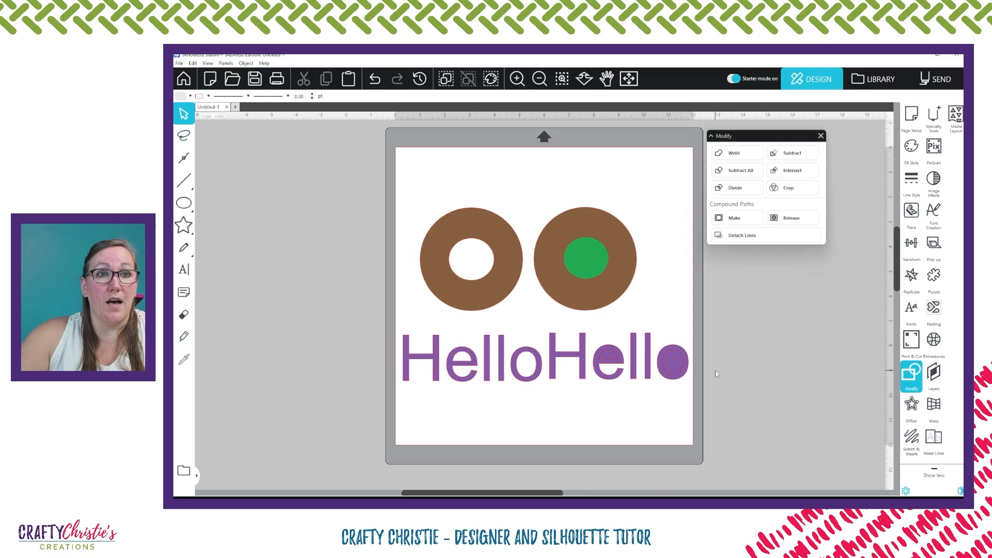
Make the released "o" and "e" of the right Hello into compound paths, one letter at a time.
{"action": "left_click_drag", "start_coordinate": [664, 331], "coordinate": [681, 390]}
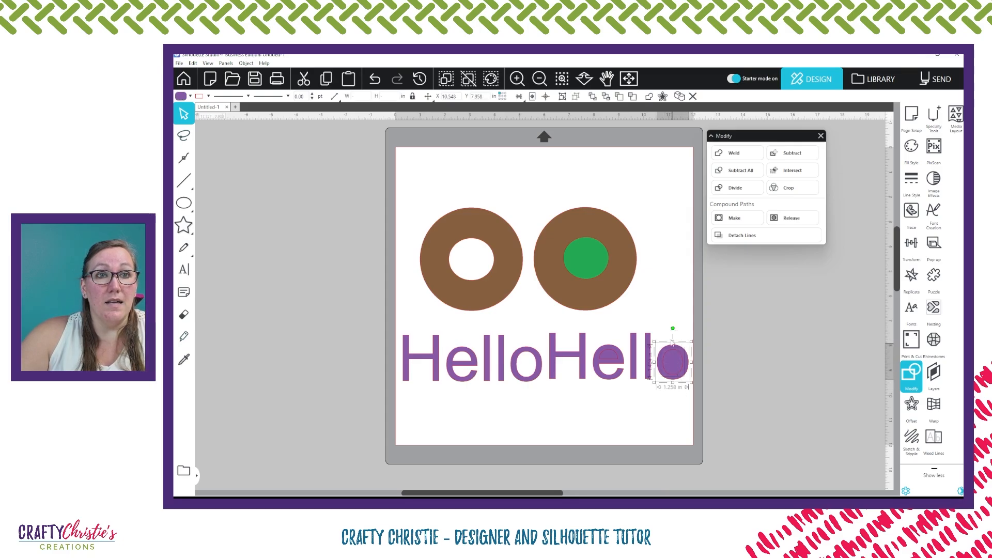
{"action": "left_click", "coordinate": [734, 218]}
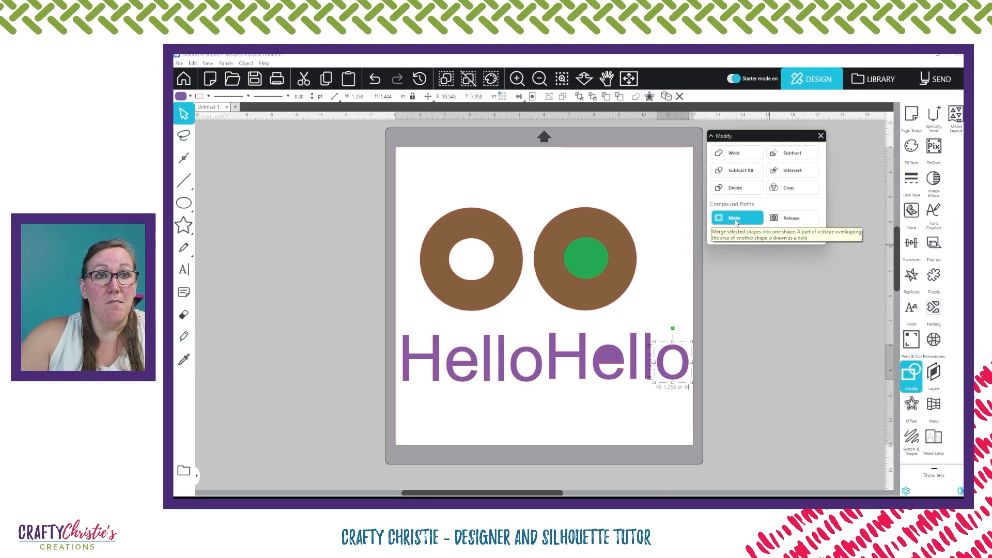
{"action": "left_click", "coordinate": [605, 355]}
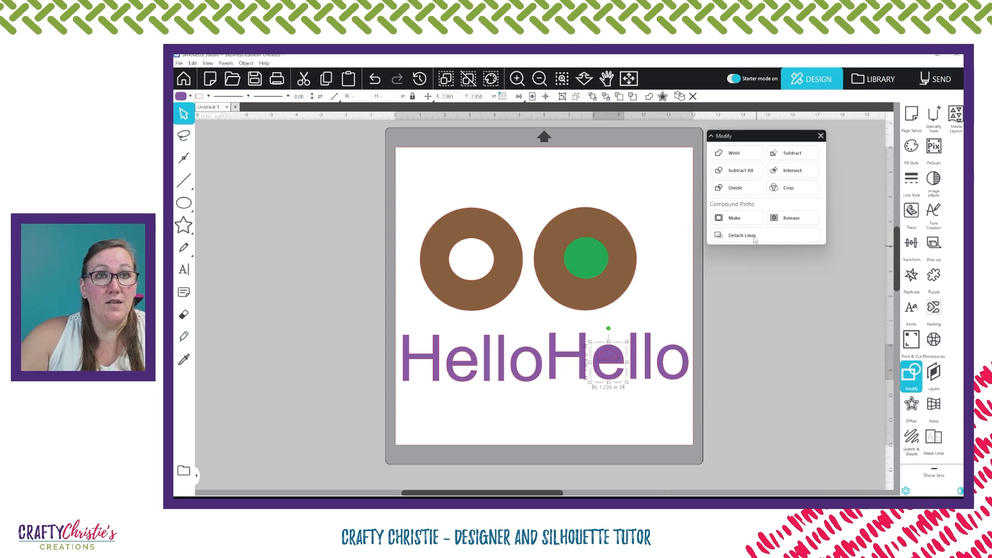
{"action": "left_click", "coordinate": [738, 218]}
{"action": "left_click", "coordinate": [653, 408]}
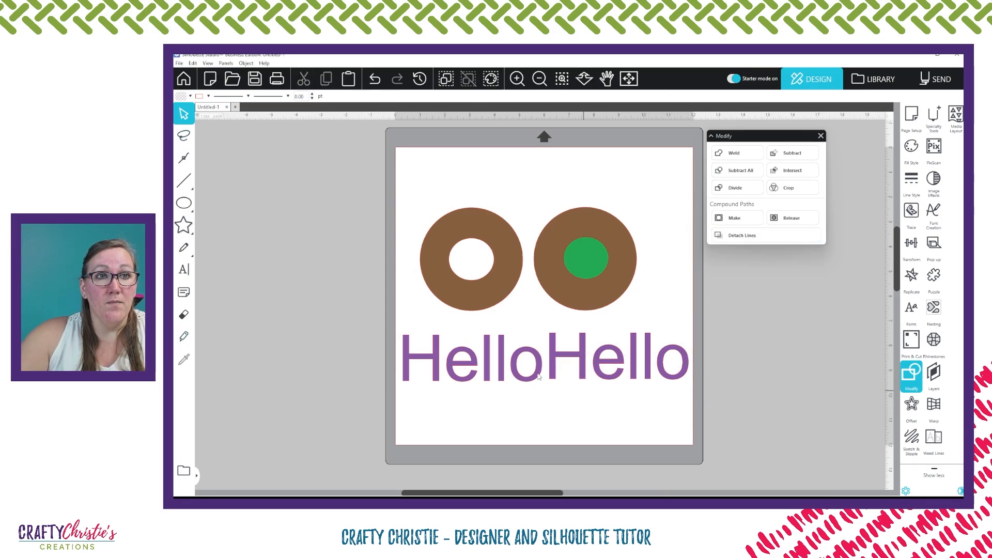
Combine all letters of the right Hello into a single compound path.
{"action": "left_click_drag", "start_coordinate": [547, 313], "coordinate": [697, 393]}
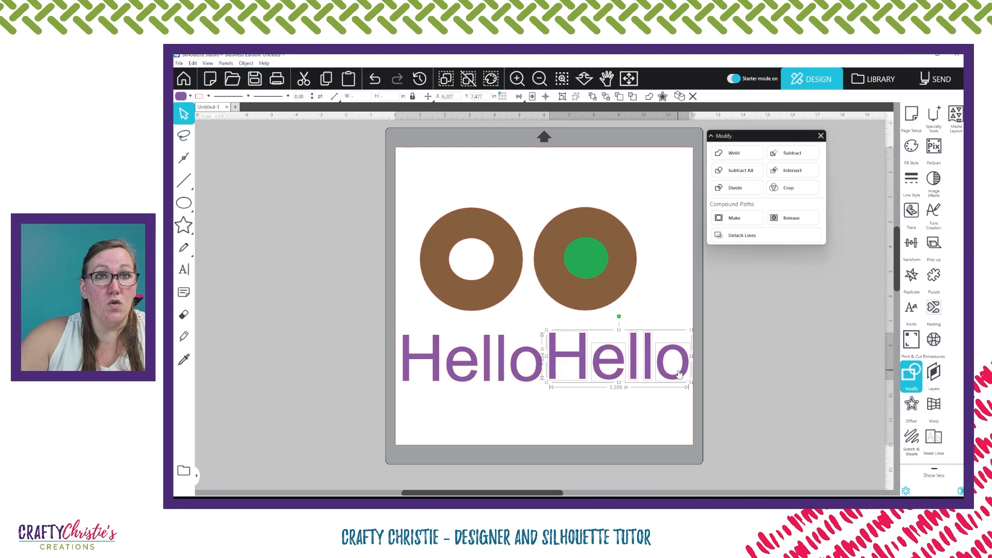
{"action": "left_click", "coordinate": [745, 219]}
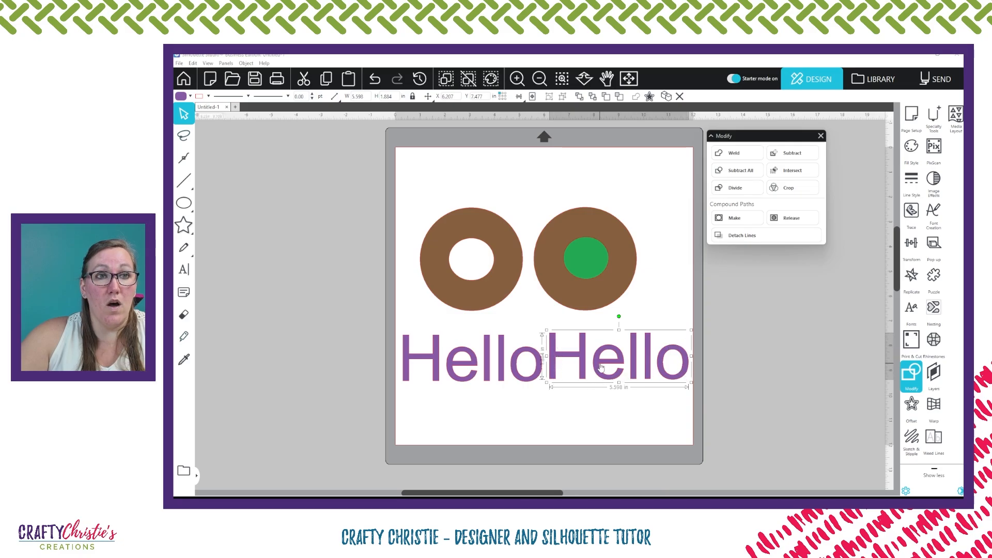
{"action": "left_click", "coordinate": [511, 387]}
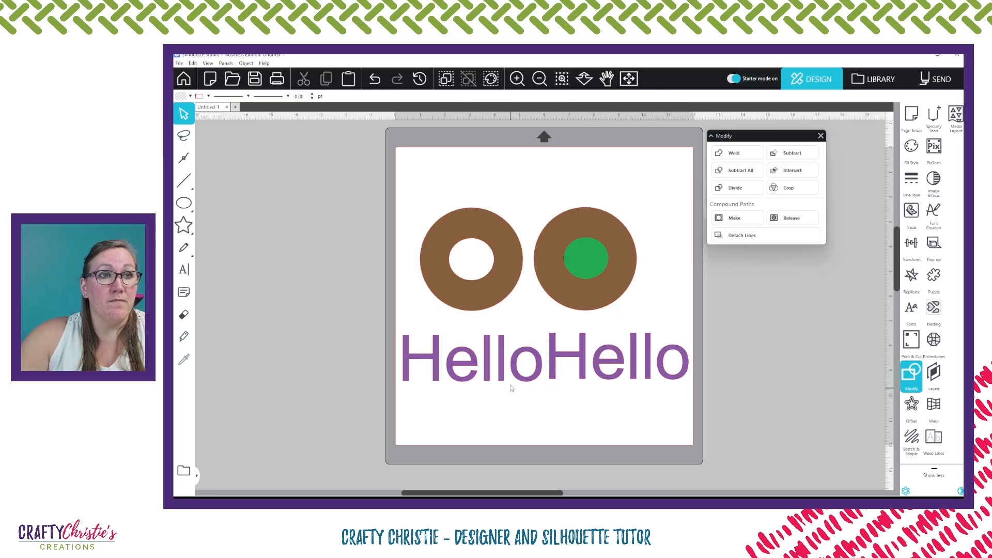
Change the left Hello's font to Agency FB and make the word a compound path.
{"action": "left_click", "coordinate": [509, 380]}
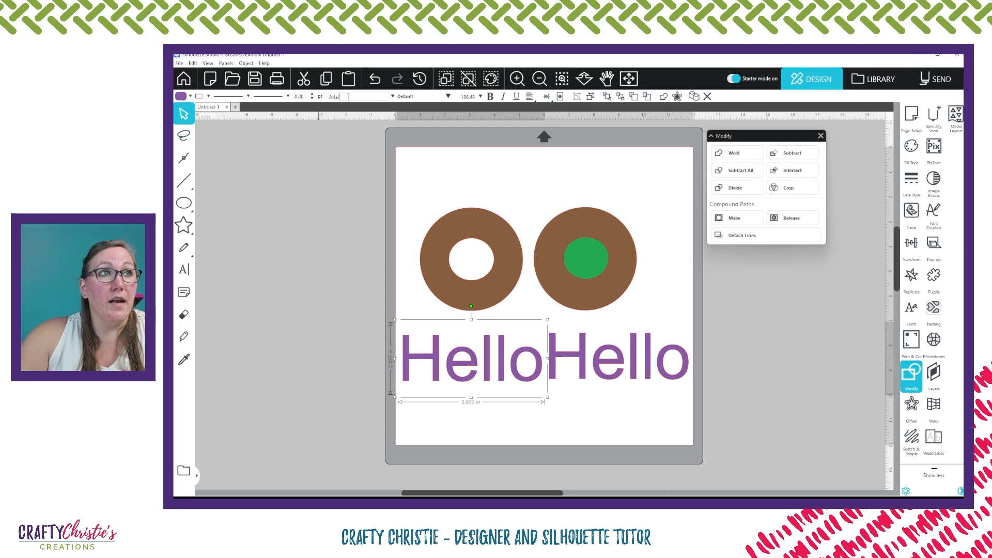
{"action": "left_click", "coordinate": [394, 96]}
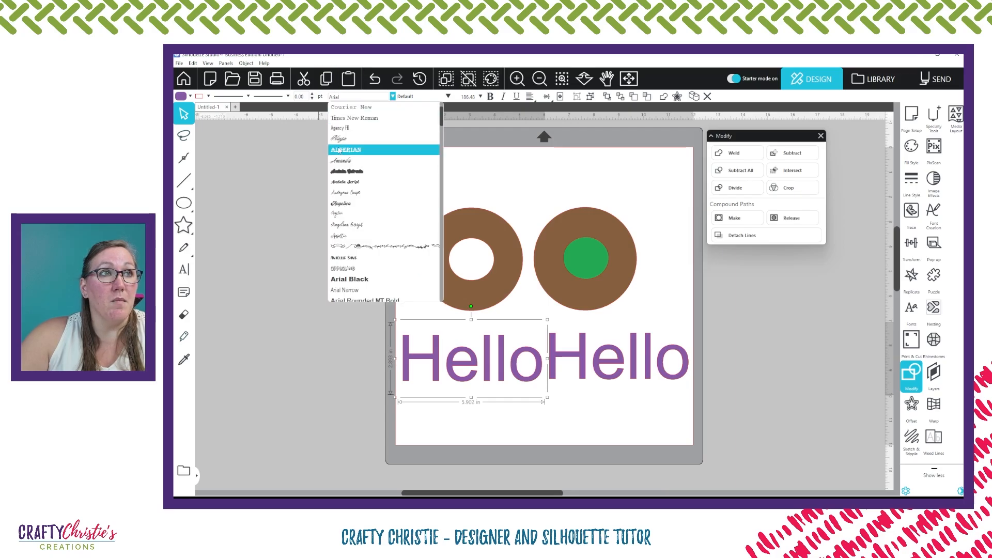
{"action": "left_click", "coordinate": [347, 134]}
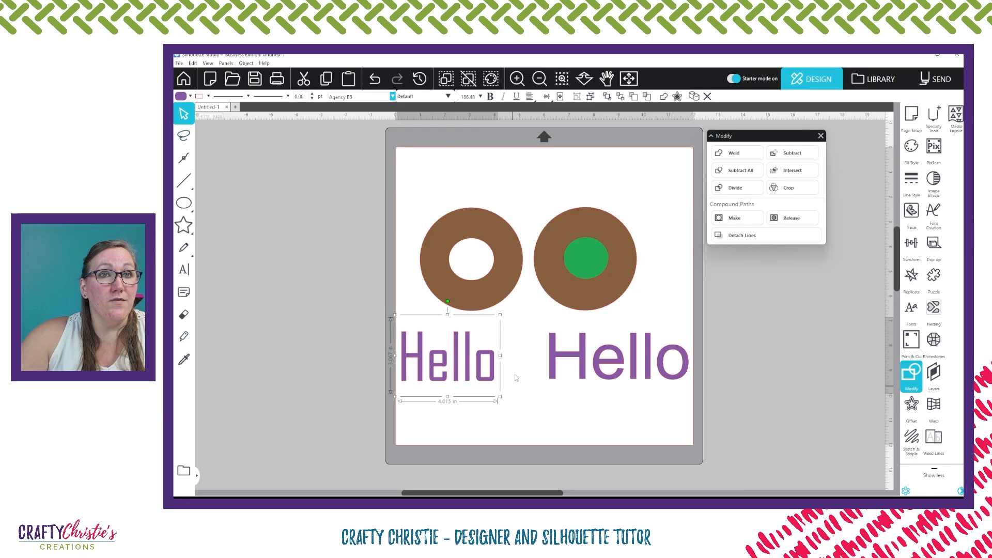
{"action": "left_click", "coordinate": [750, 220]}
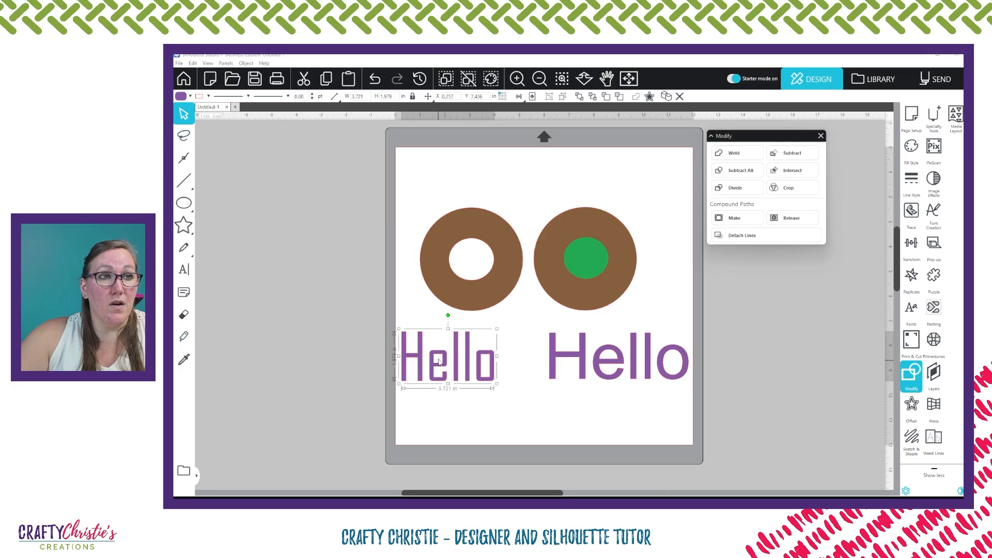
{"action": "left_click", "coordinate": [511, 407]}
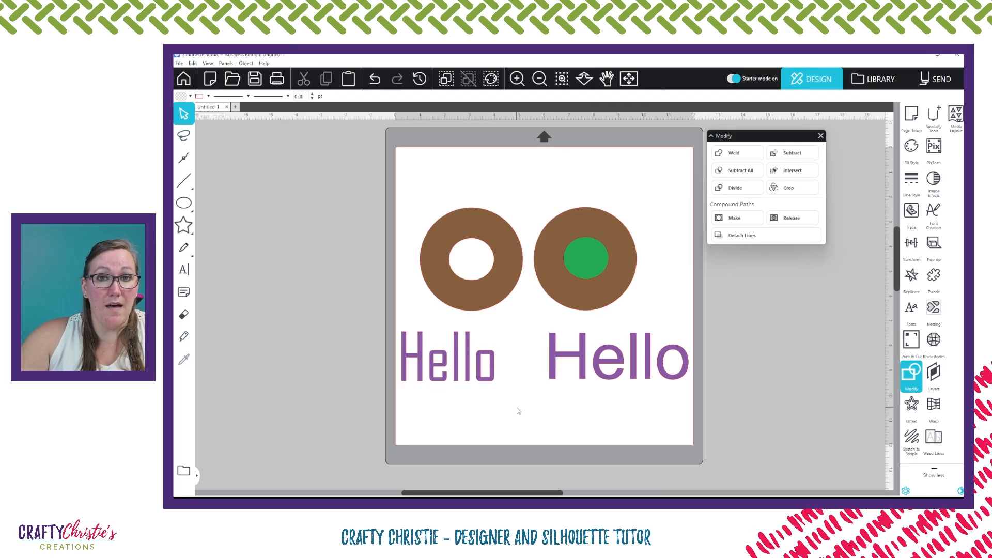